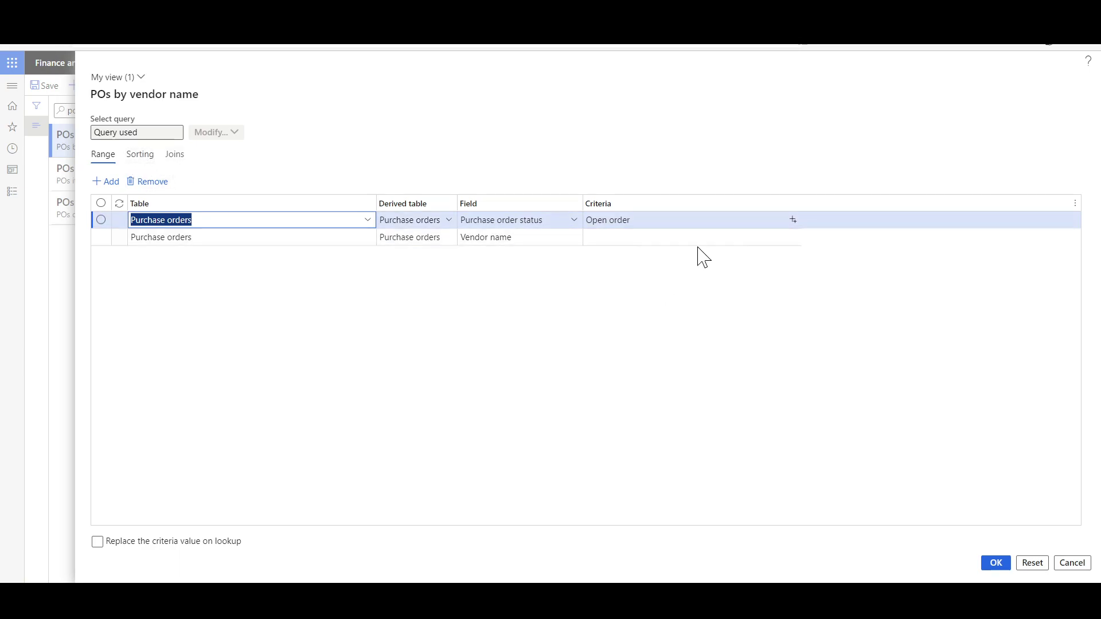
Step: Review the range criteria, sorting and display field list of the POs by vendor name menu item
left_click(699, 221)
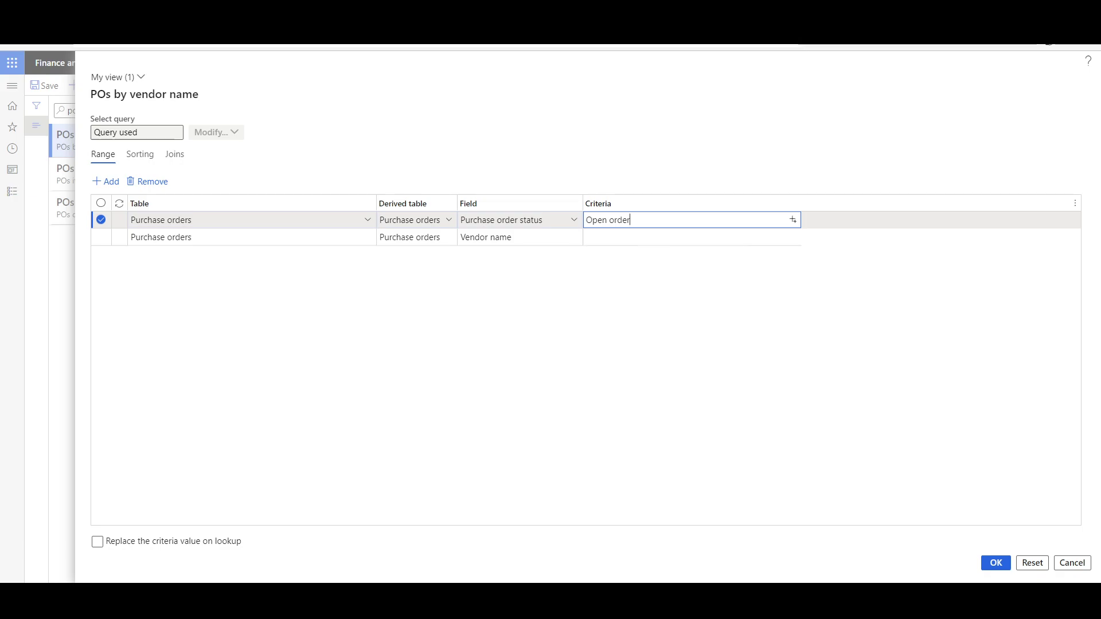
key("Down")
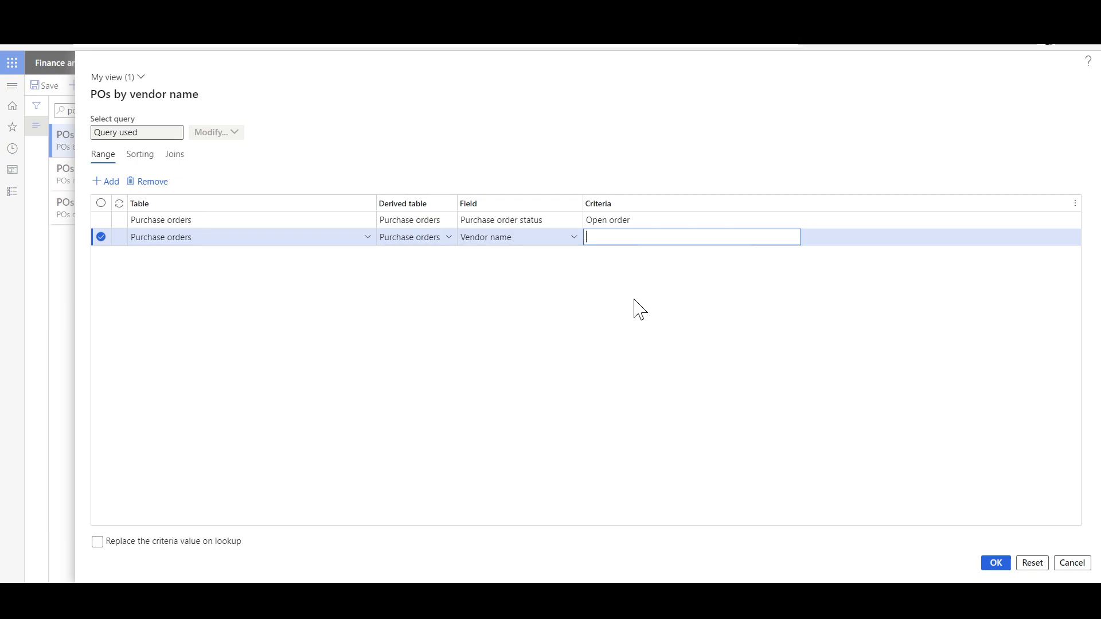
left_click(141, 156)
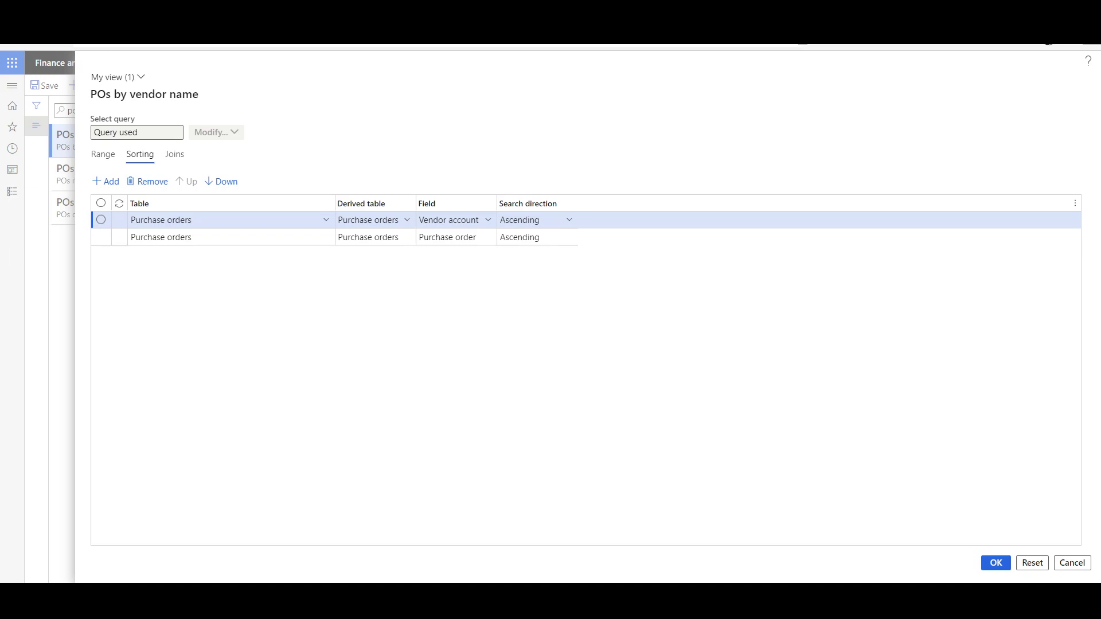
key("Return")
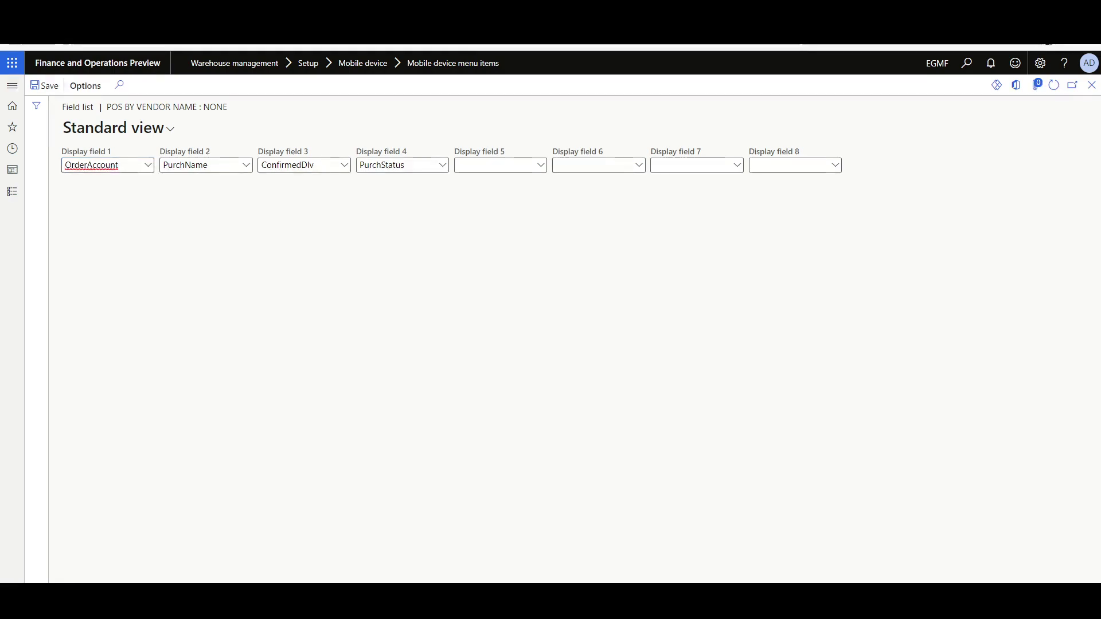
key("Escape")
Step: Review the query range and display field list of the POs items menu item
key("Down")
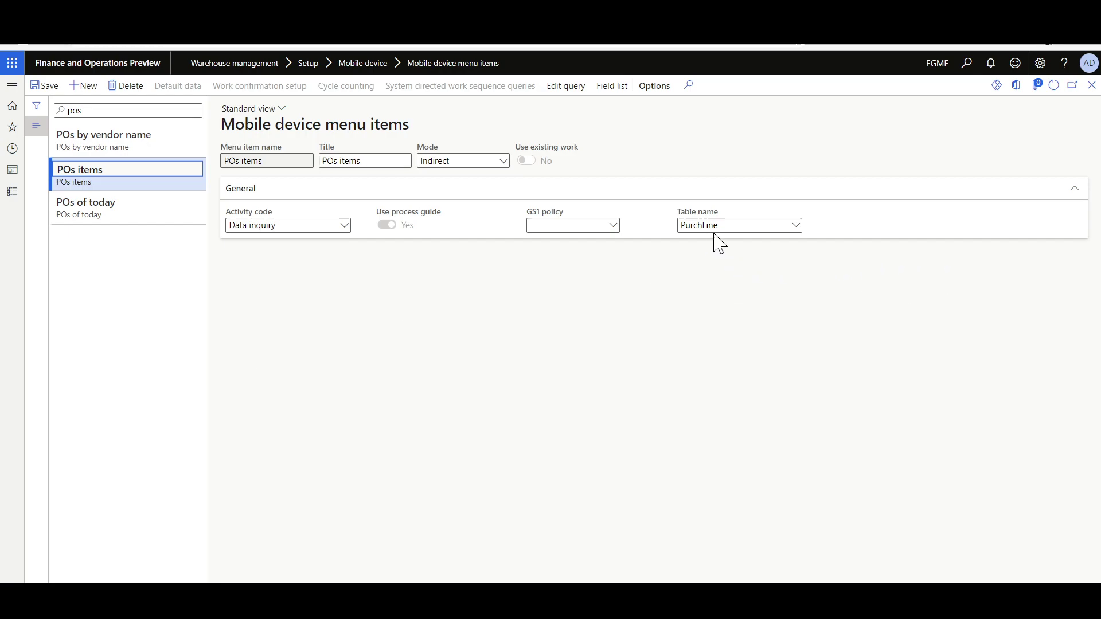
left_click(587, 95)
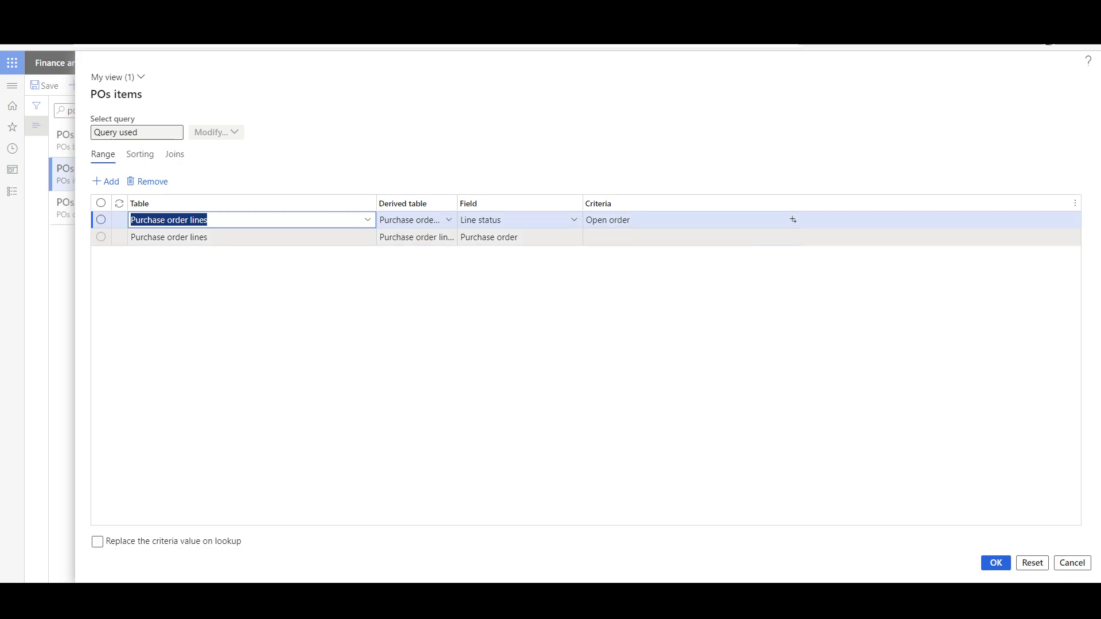
left_click(688, 237)
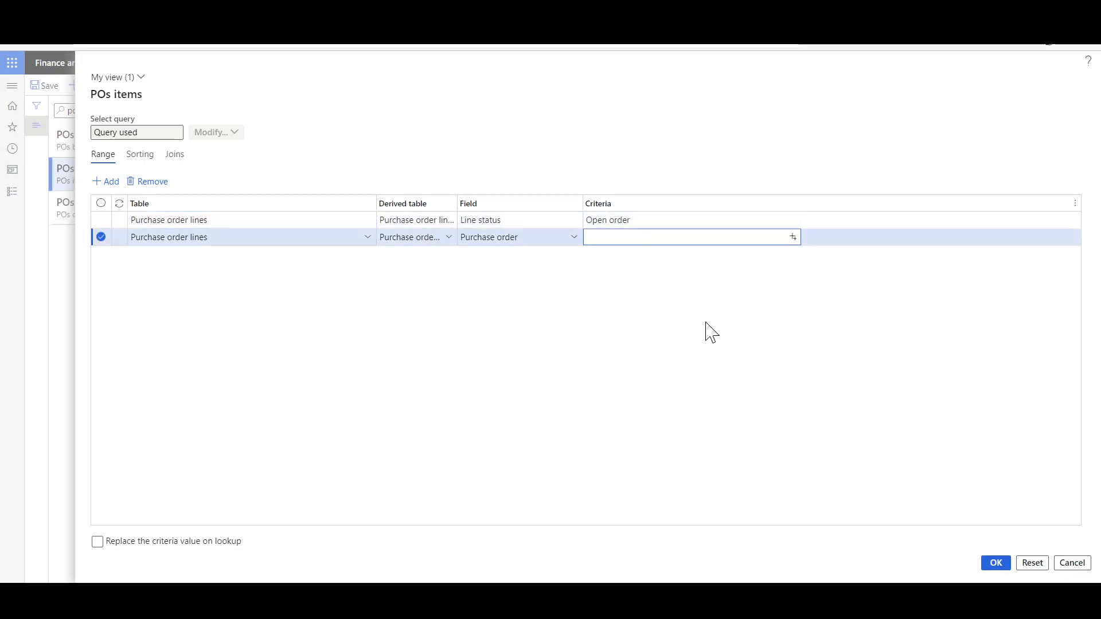
key("Escape")
left_click(612, 86)
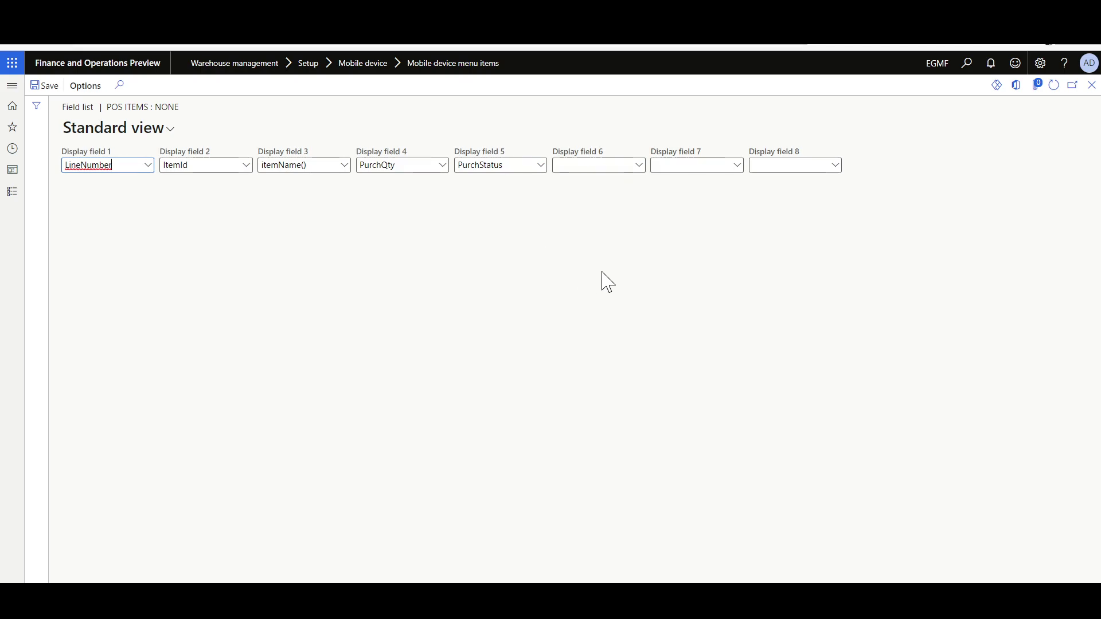
key("Escape")
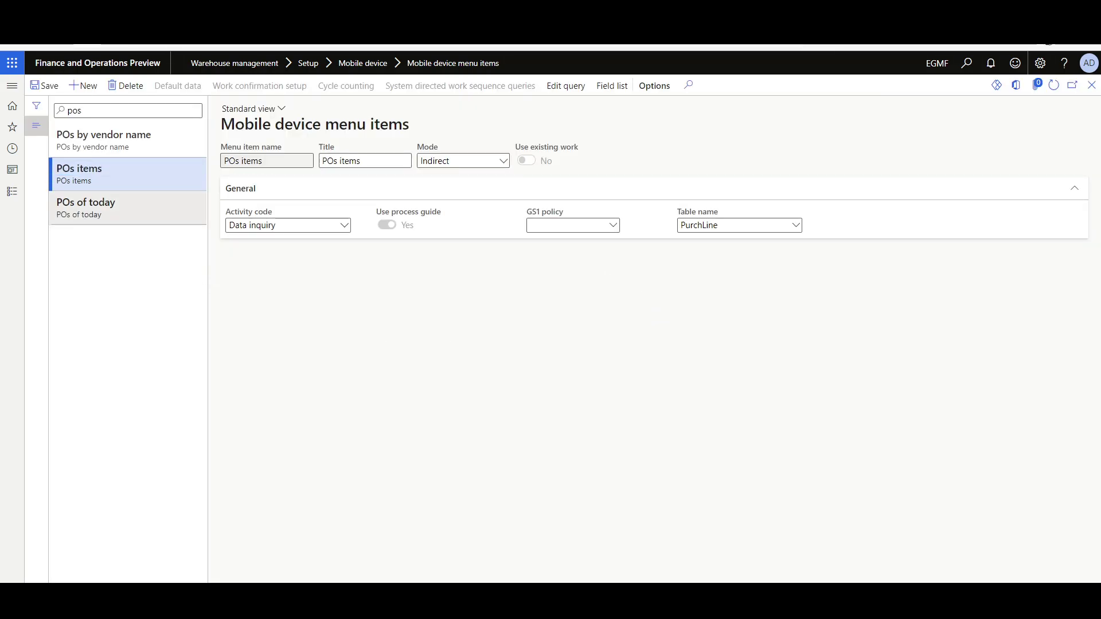
Step: Review the purchase order status and confirmed delivery date criteria in the POs of today query
left_click(143, 207)
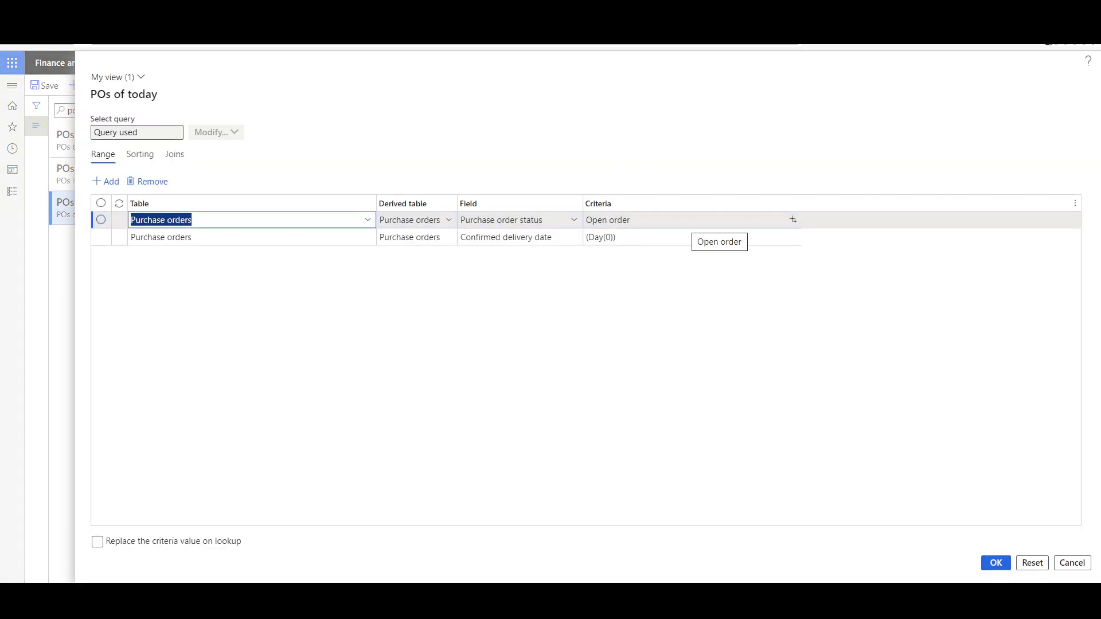
left_click(660, 238)
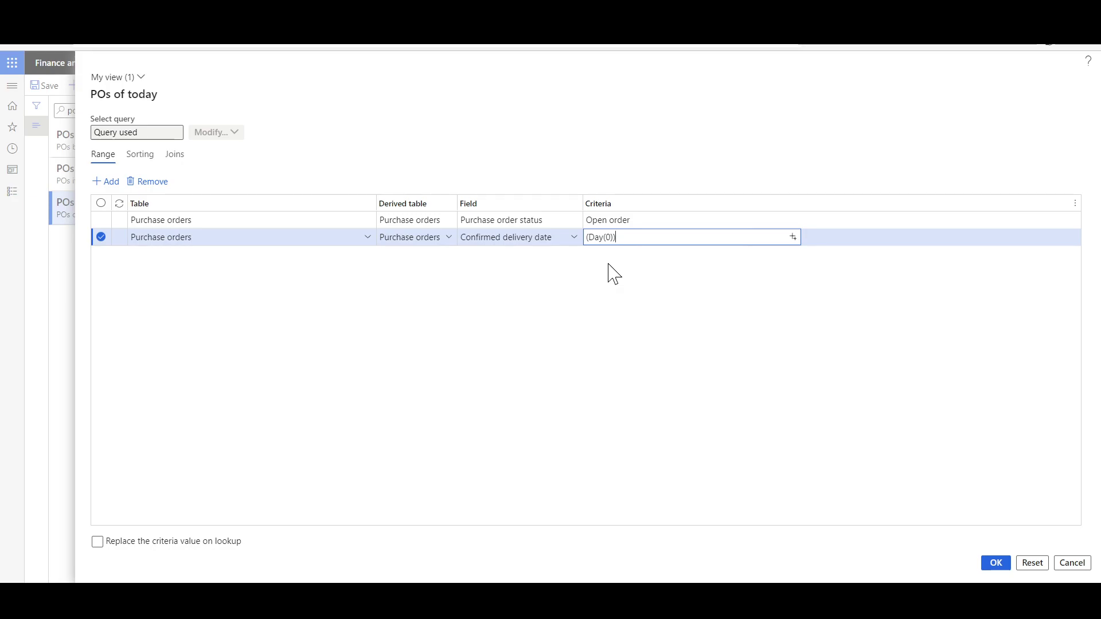
key("Return")
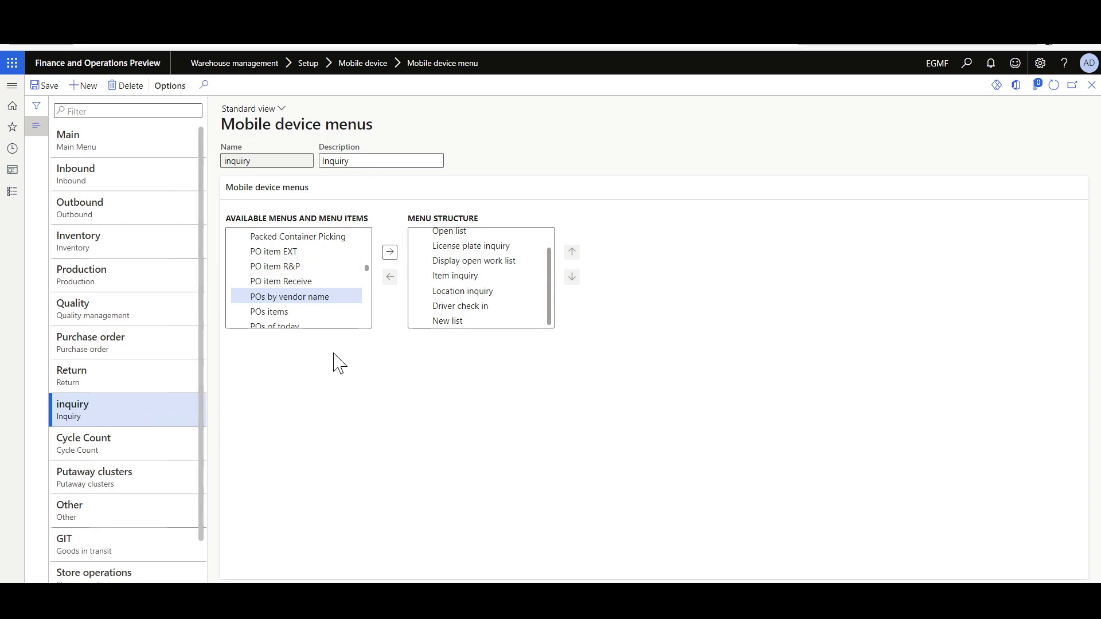
Step: Add POs by vendor name, POs items and POs of today to the inquiry menu structure
left_click(392, 254)
left_click(309, 298)
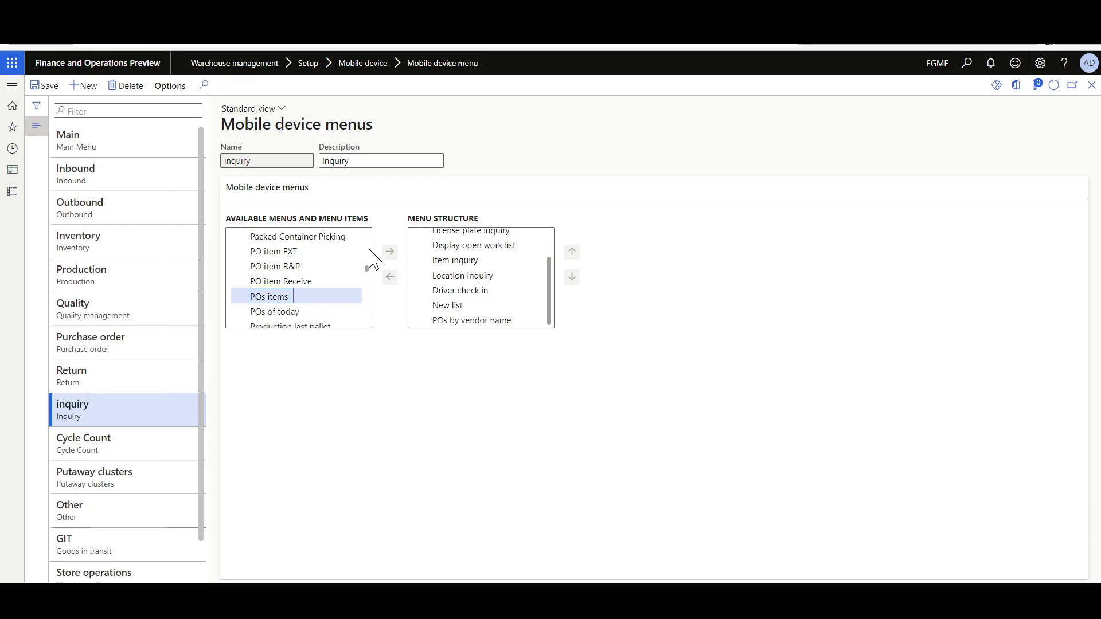
left_click(392, 256)
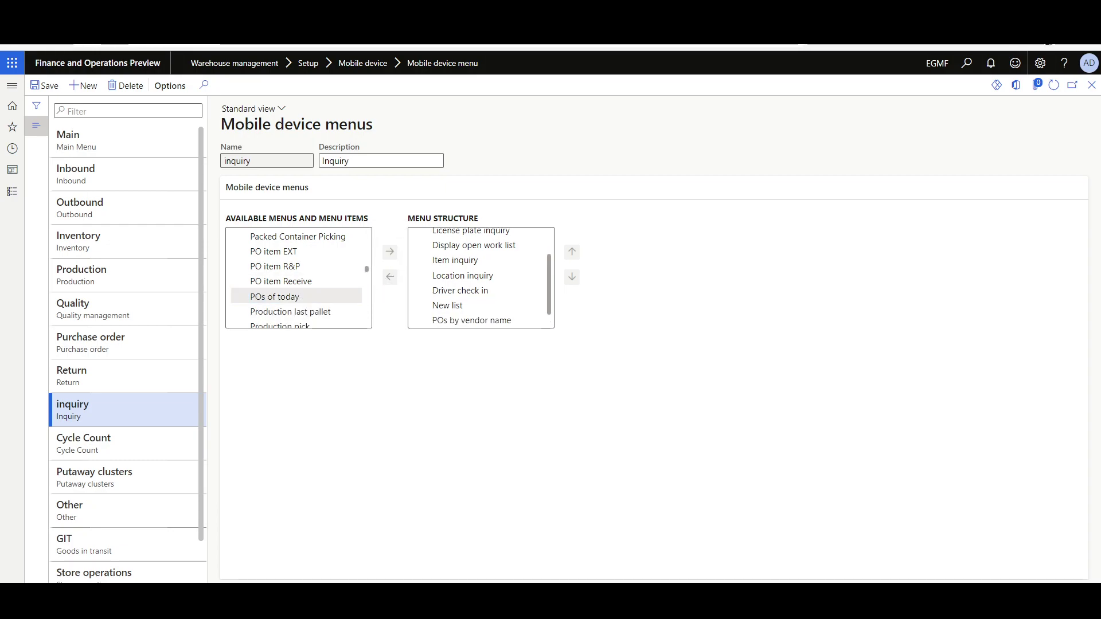
left_click(390, 255)
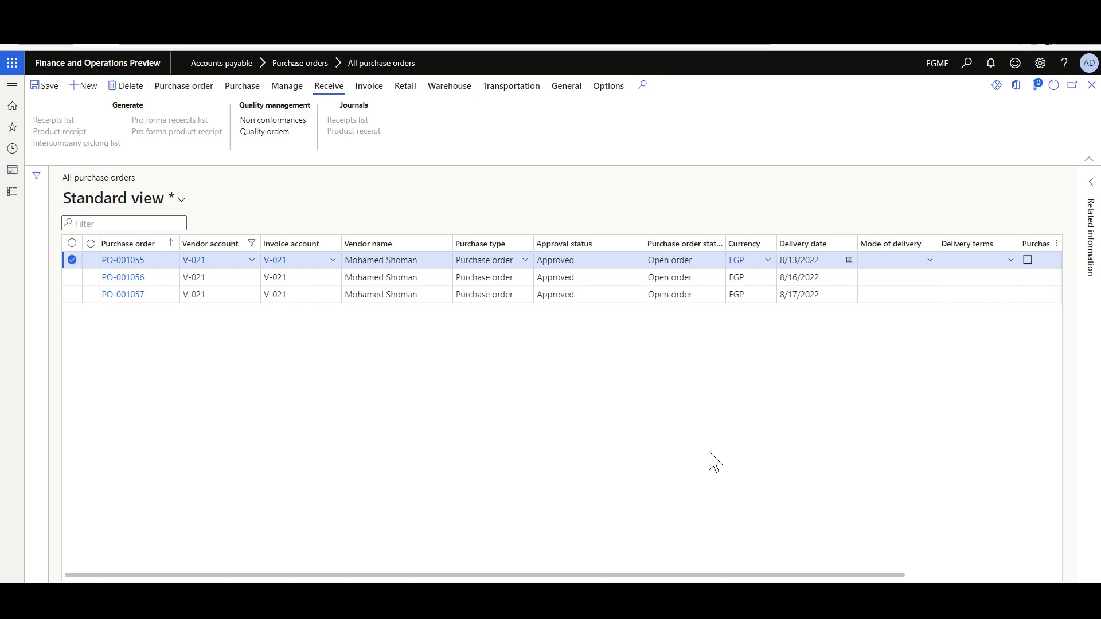
Step: Switch to the Warehouse Management app and run POs by vendor name with a wildcard on the vendor's surname, returning to the menu
mouse_move(677, 601)
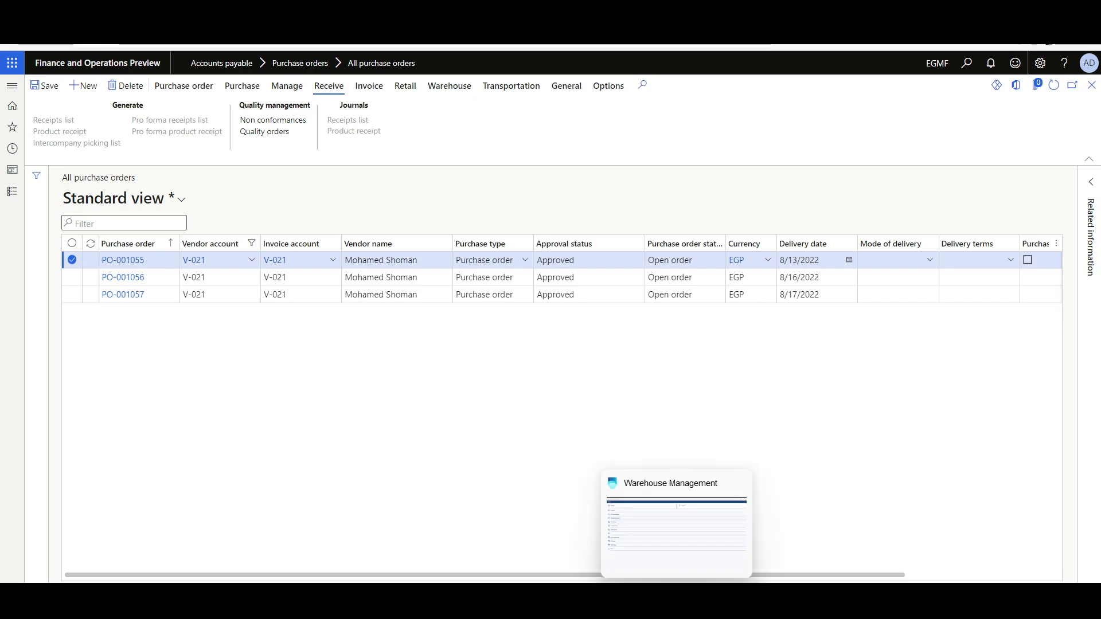
left_click(631, 525)
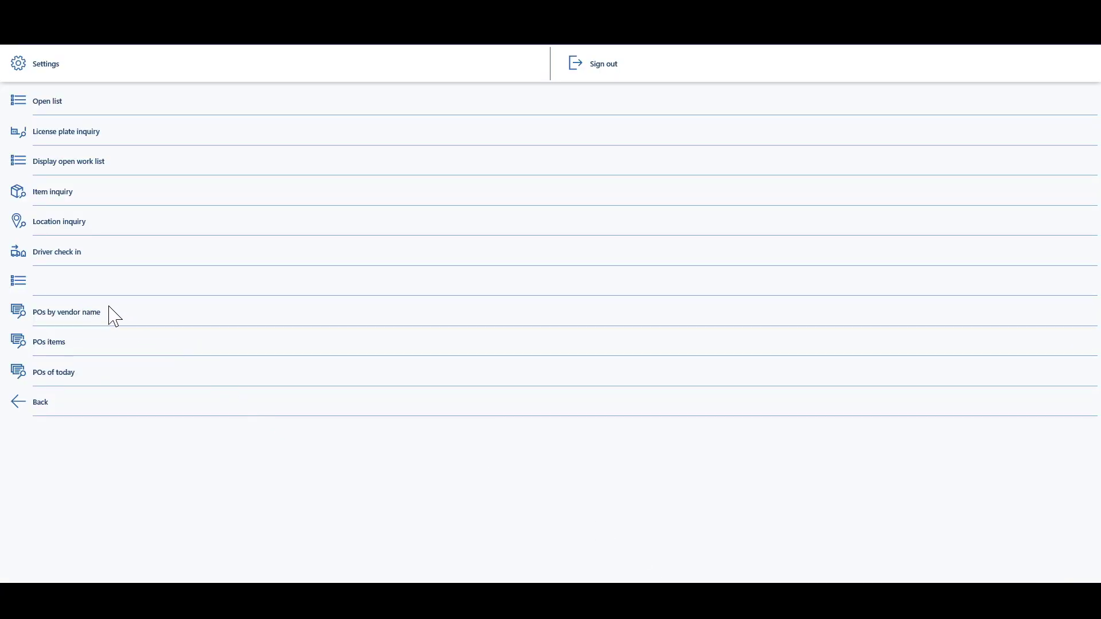
left_click(64, 314)
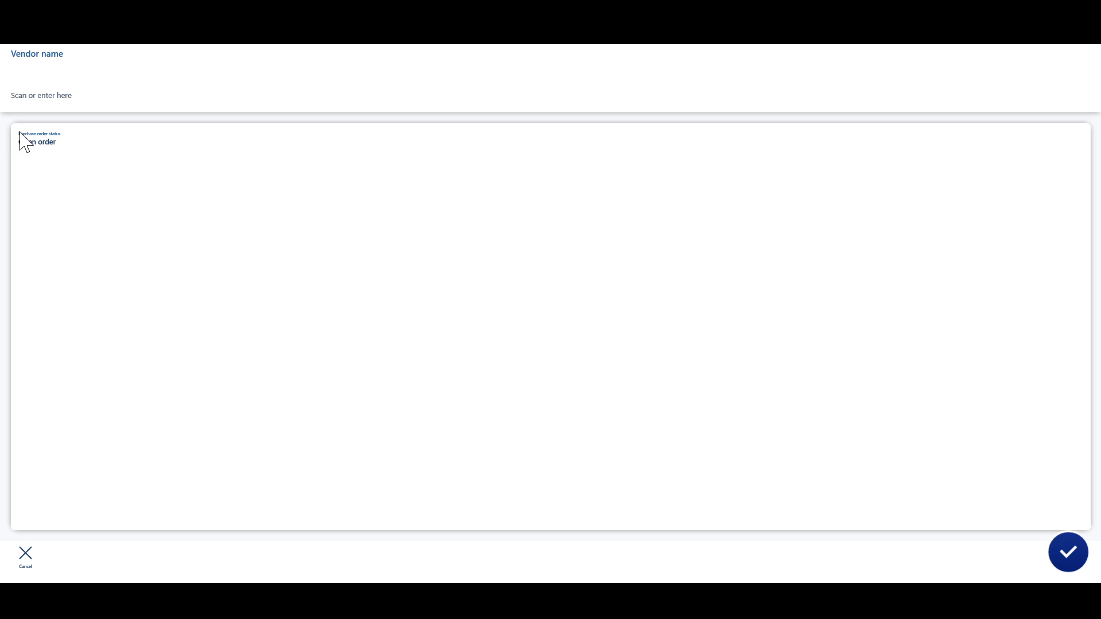
left_click(62, 76)
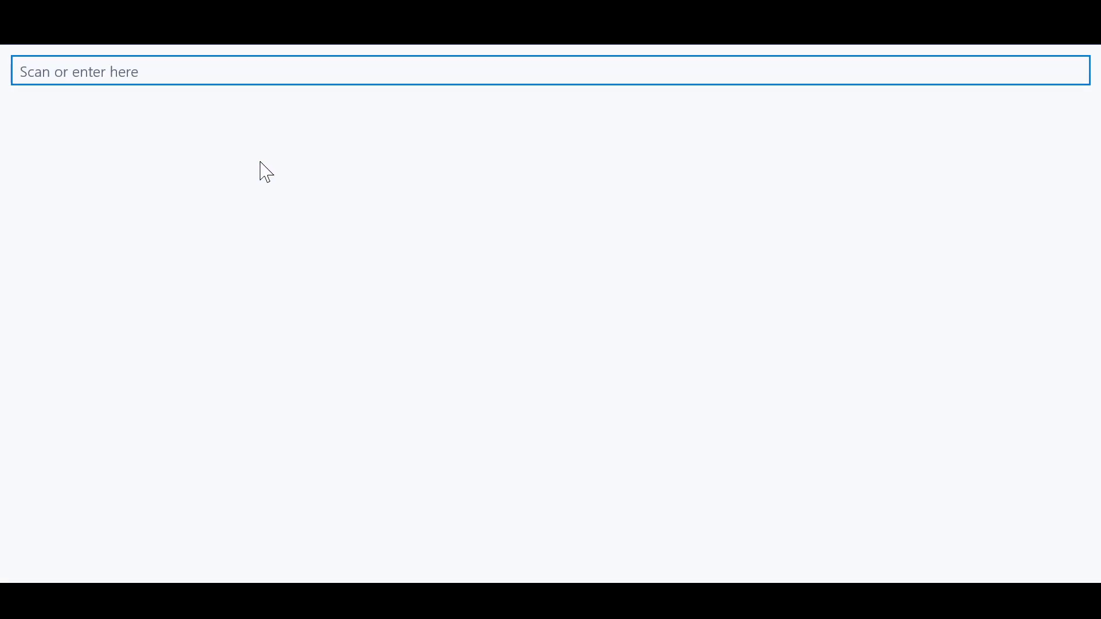
type("*shoman")
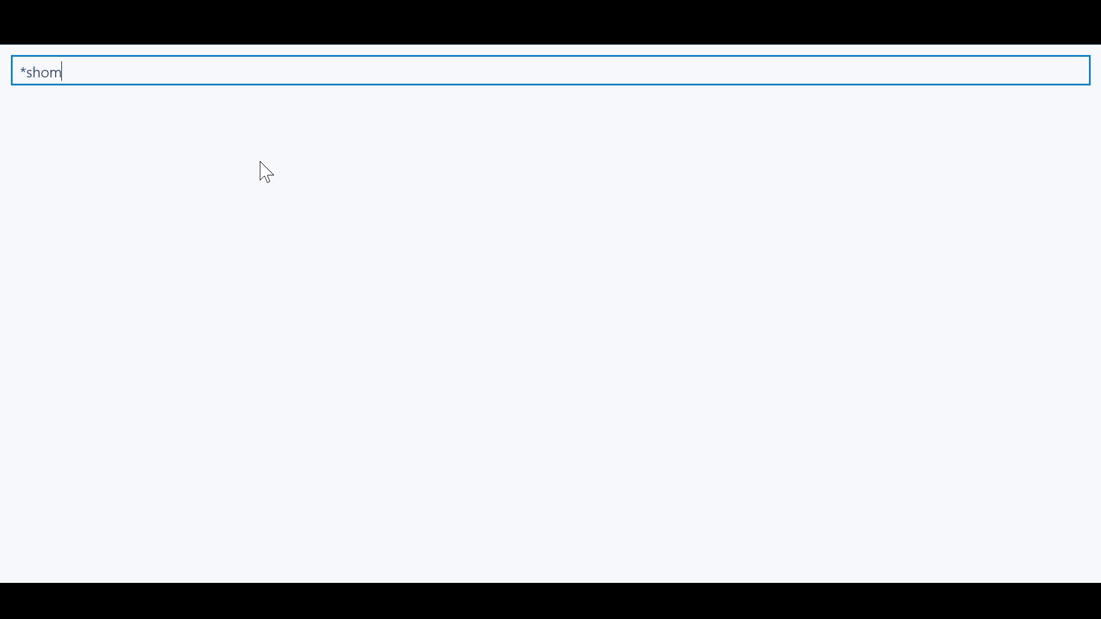
key("Return")
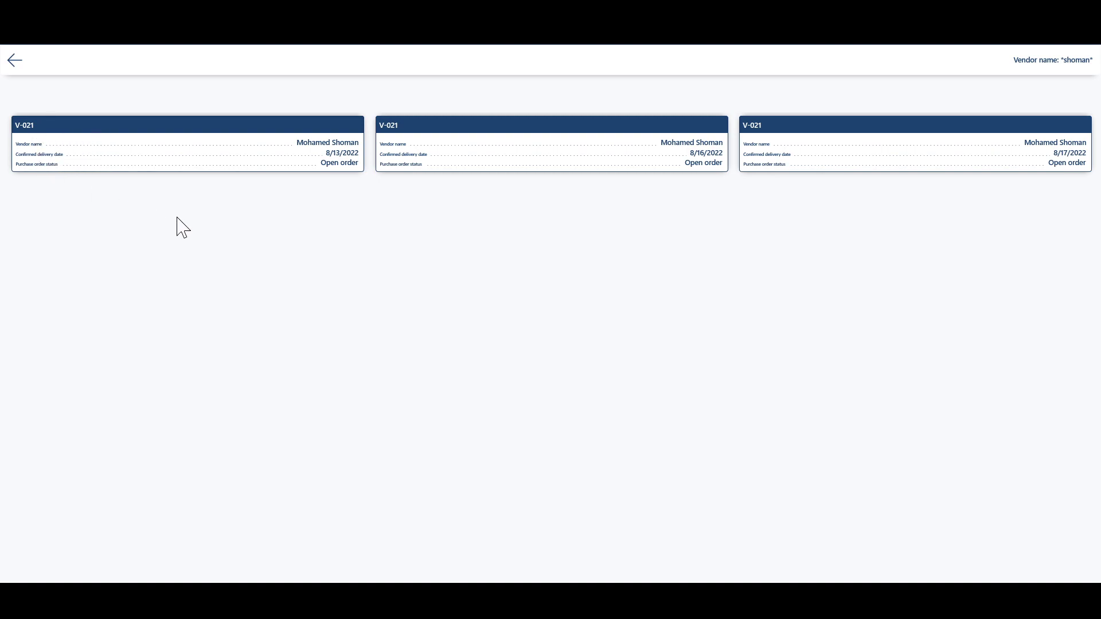
left_click(15, 61)
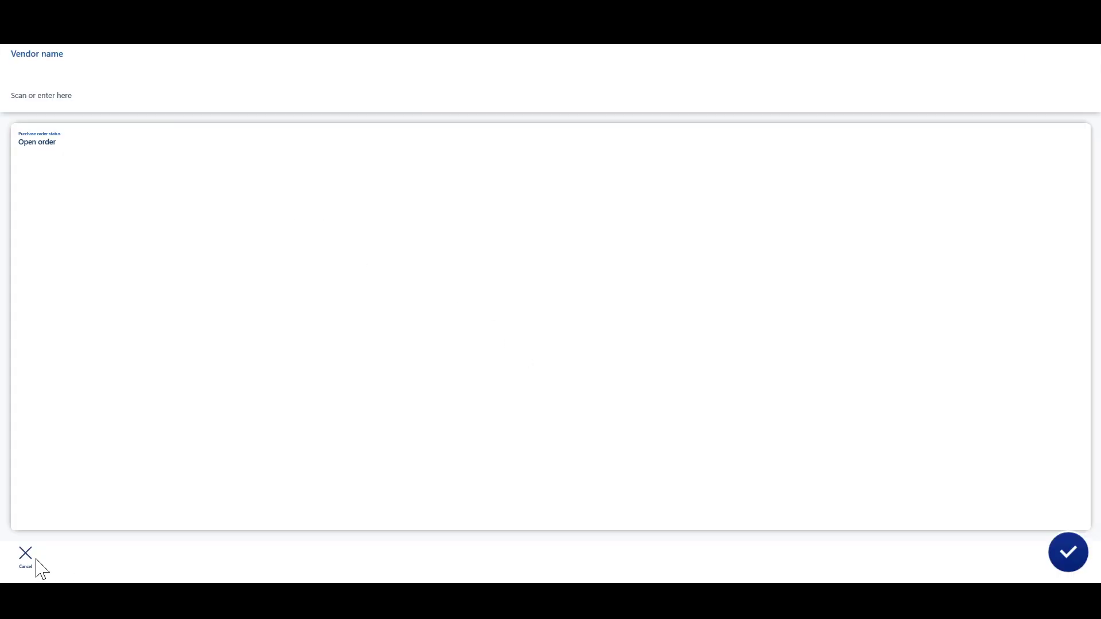
left_click(32, 562)
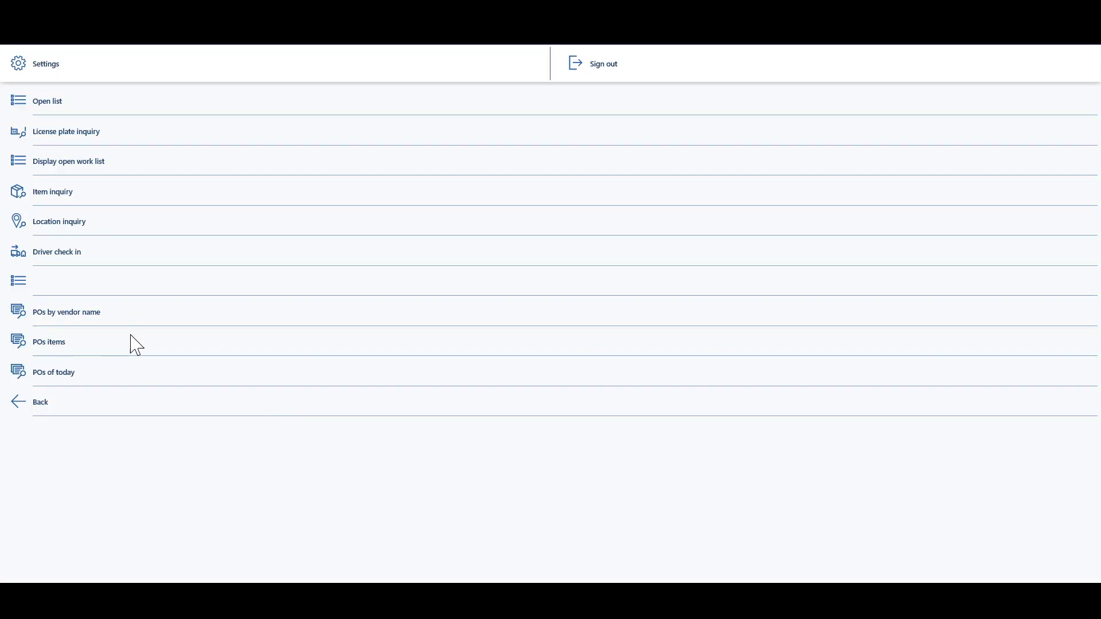
Step: Run the POs items inquiry with the purchase order number of the vendor's second listed order, and return to the inquiry menu
left_click(88, 342)
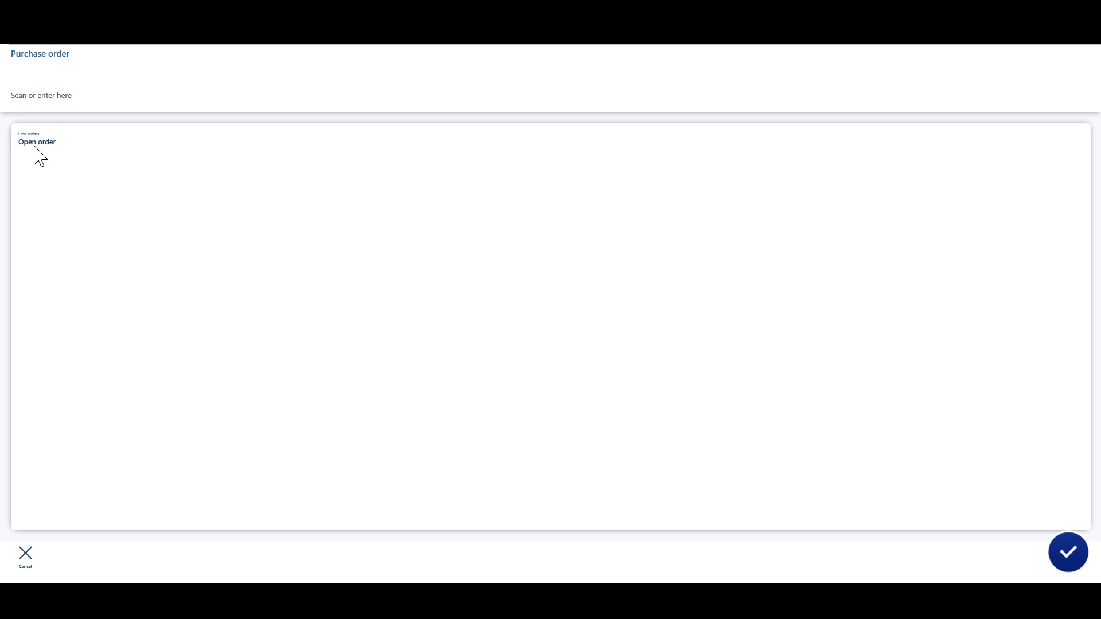
left_click(66, 68)
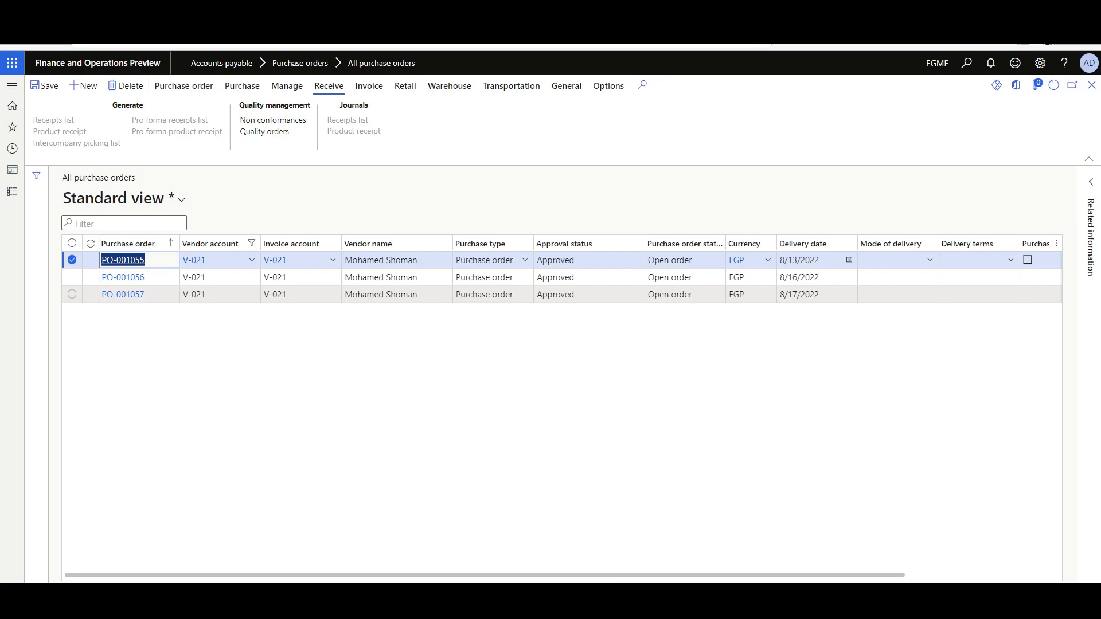
left_click_drag(146, 296, 98, 287)
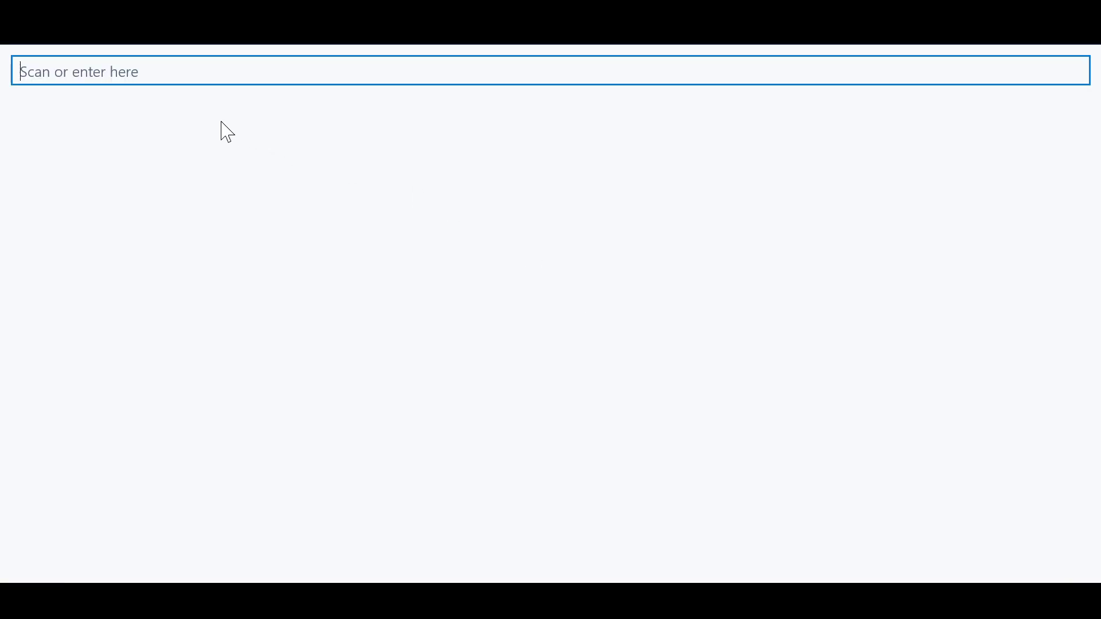
type("PO-001056")
key("Return")
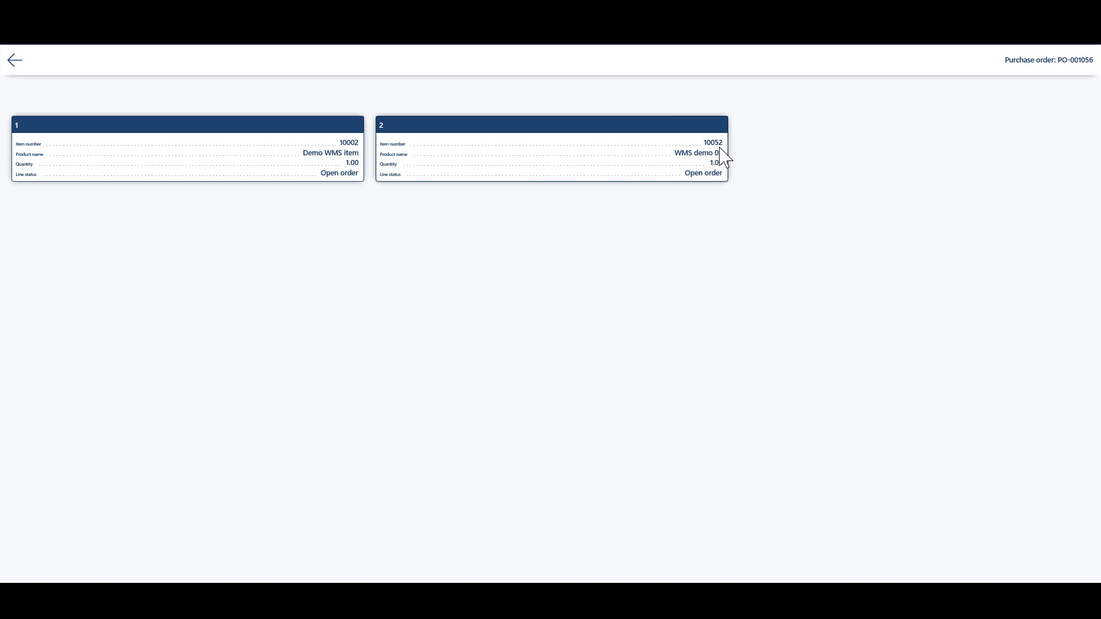
left_click(11, 59)
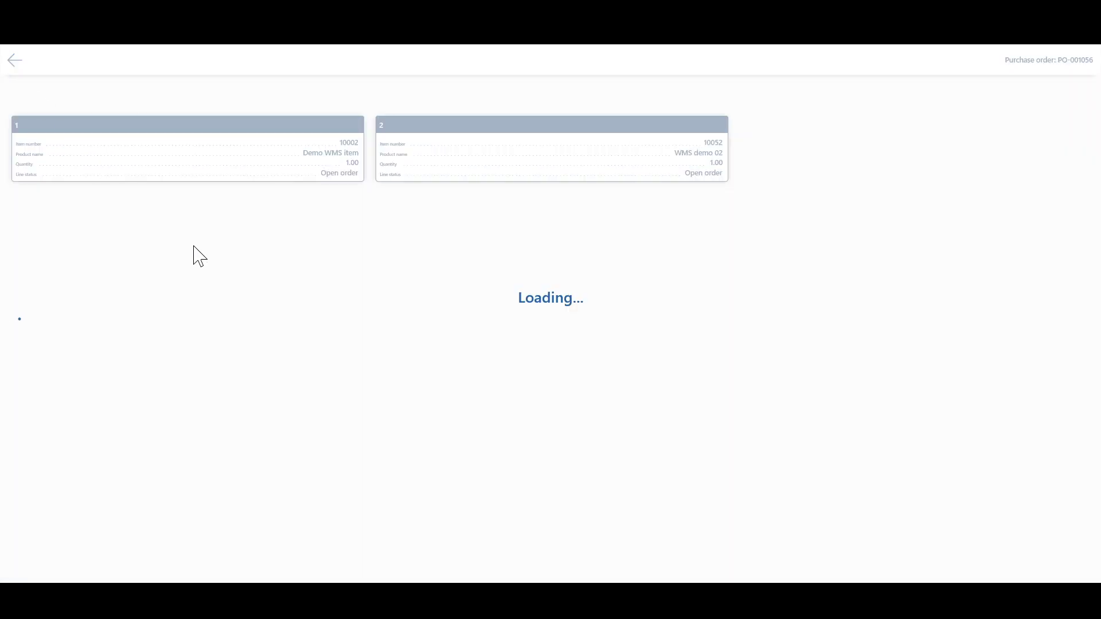
left_click(28, 557)
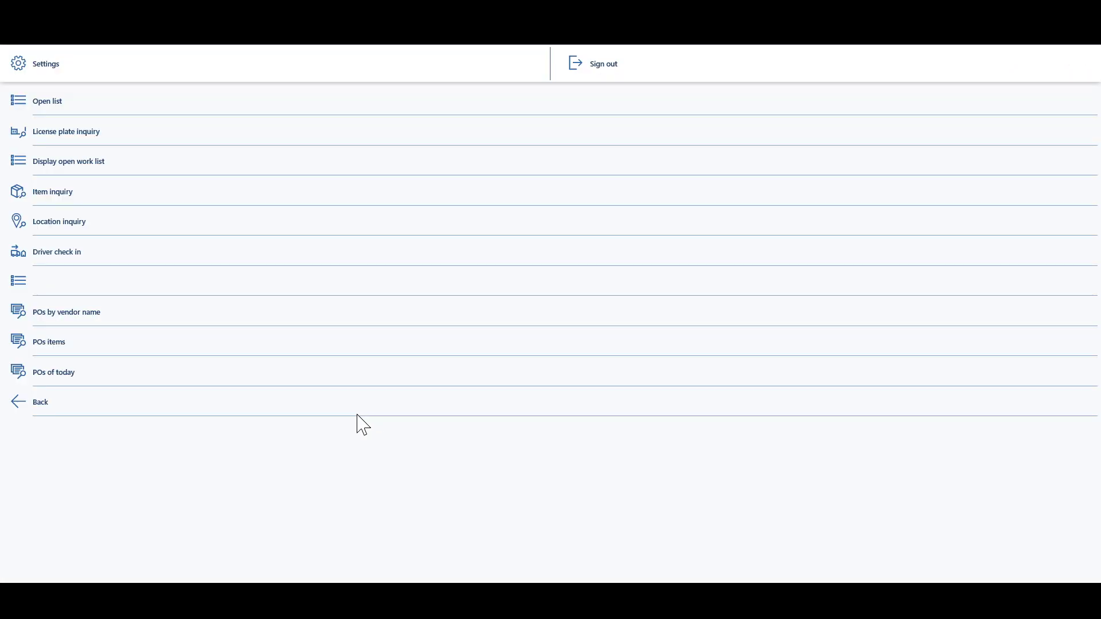
Step: Run the POs of today inquiry
left_click(156, 371)
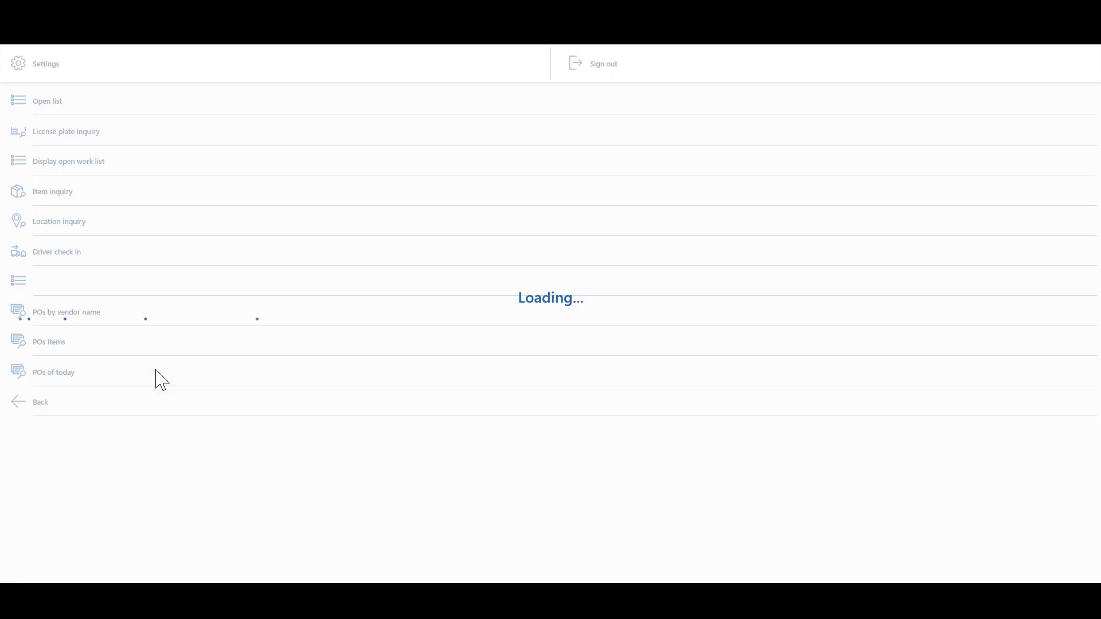
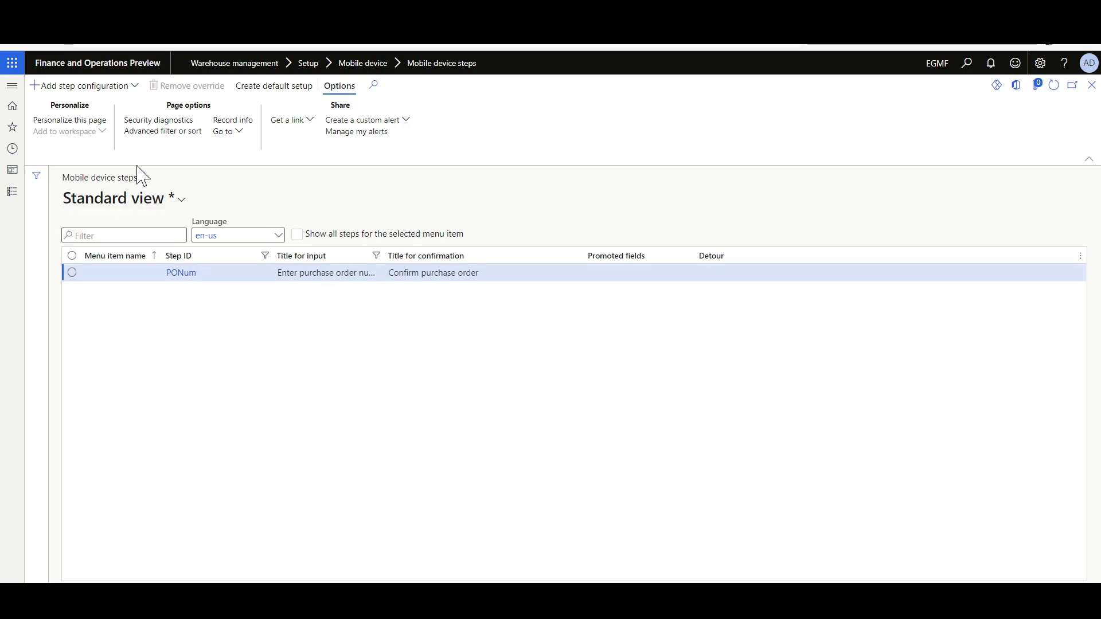
Step: Add a step configuration for the PONum step using the PO item Receive menu item
left_click(140, 91)
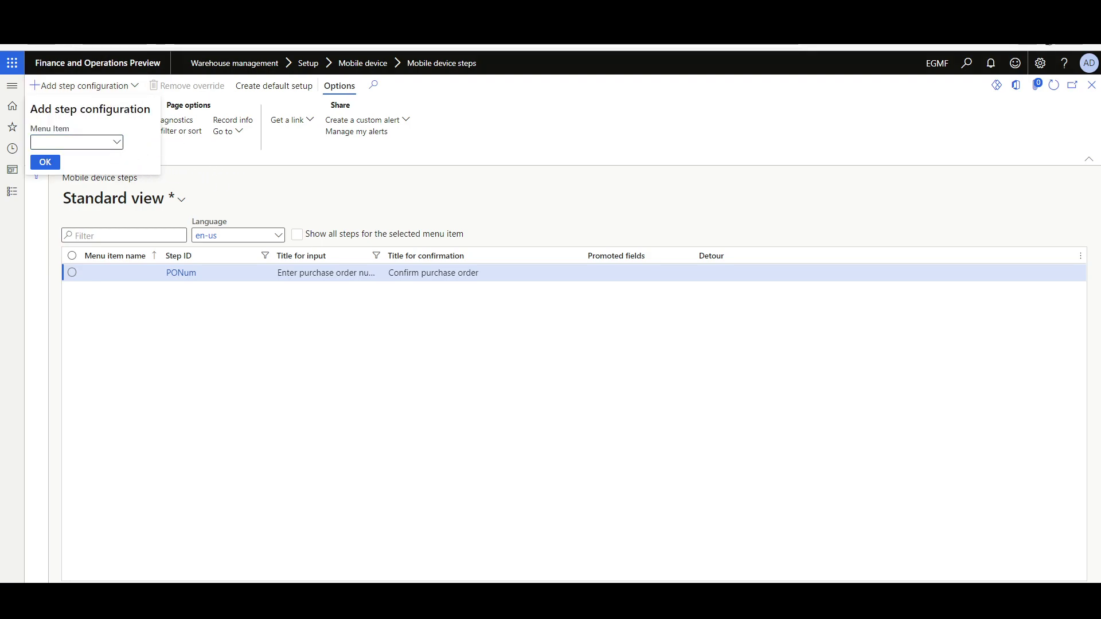
left_click(117, 142)
left_click(68, 159)
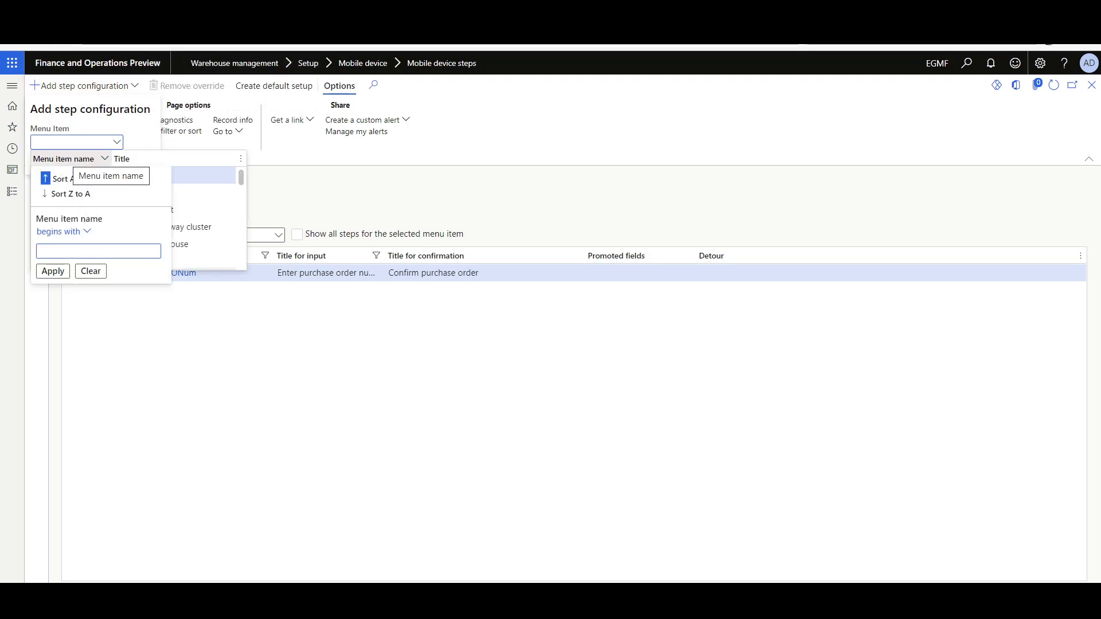
type("PO")
key("Return")
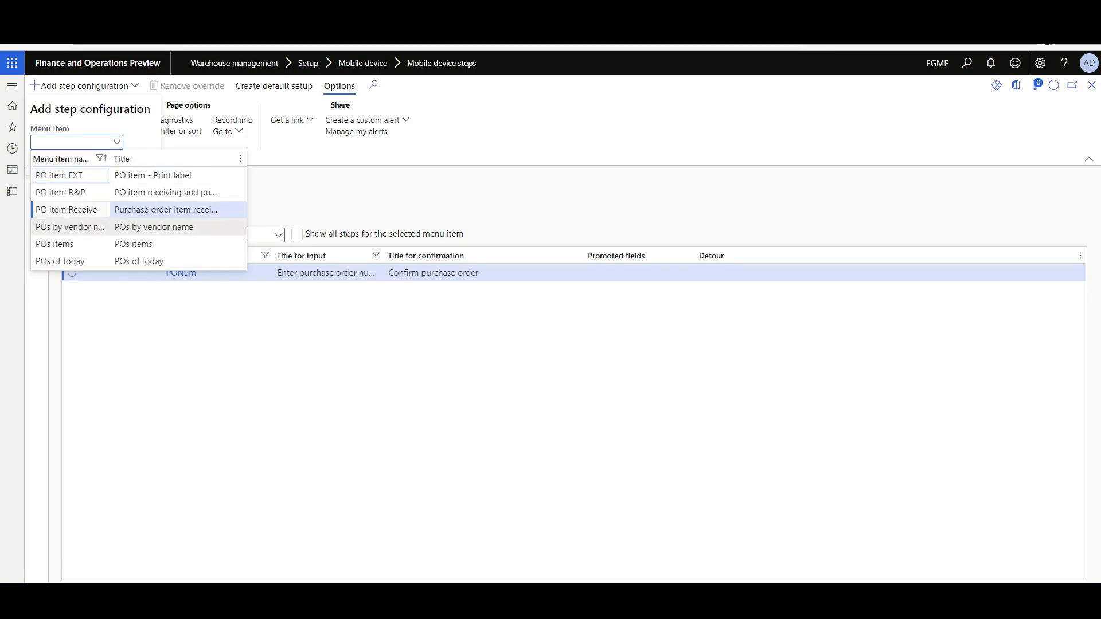
left_click(66, 209)
left_click(45, 161)
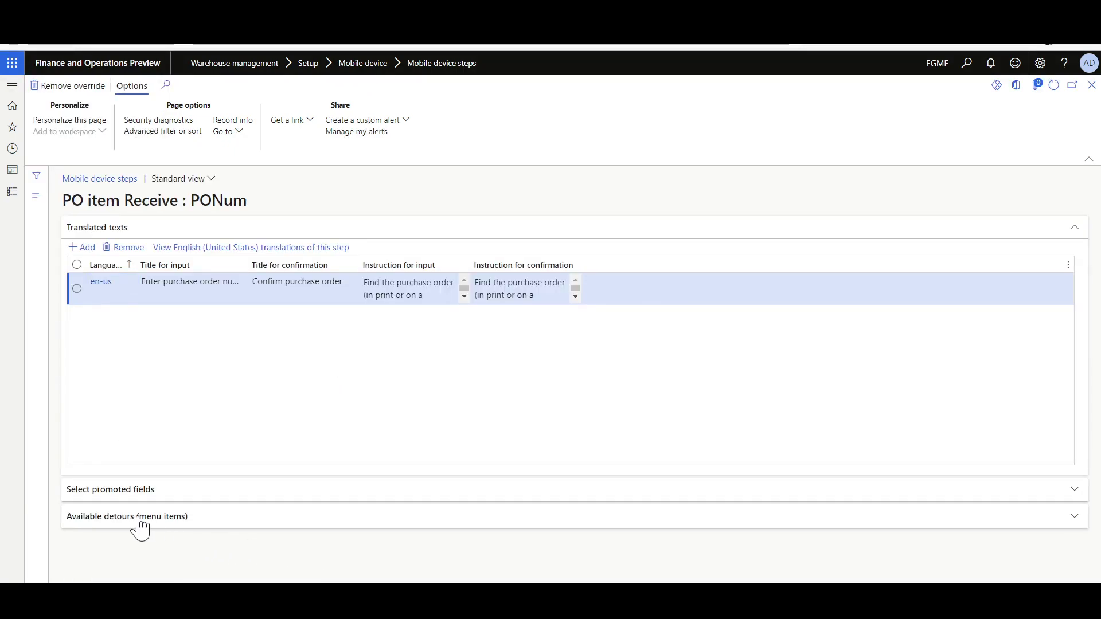
Step: Add POs by vendor name as an available detour of the PO item Receive PONum step
left_click(140, 516)
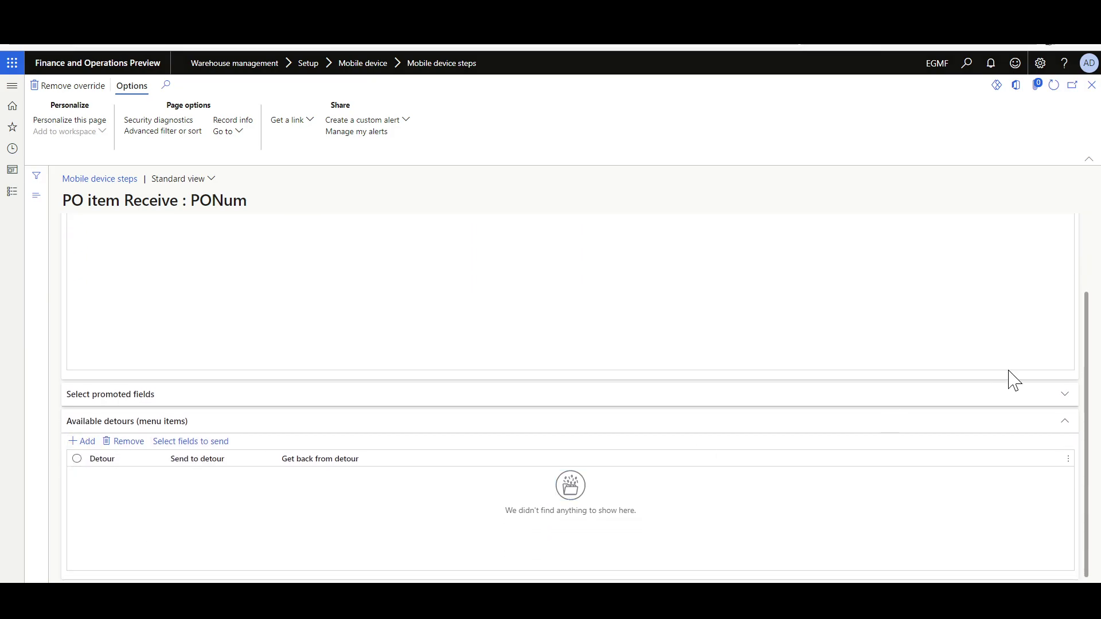
scroll(1038, 411, "down", 10)
left_click(1041, 417)
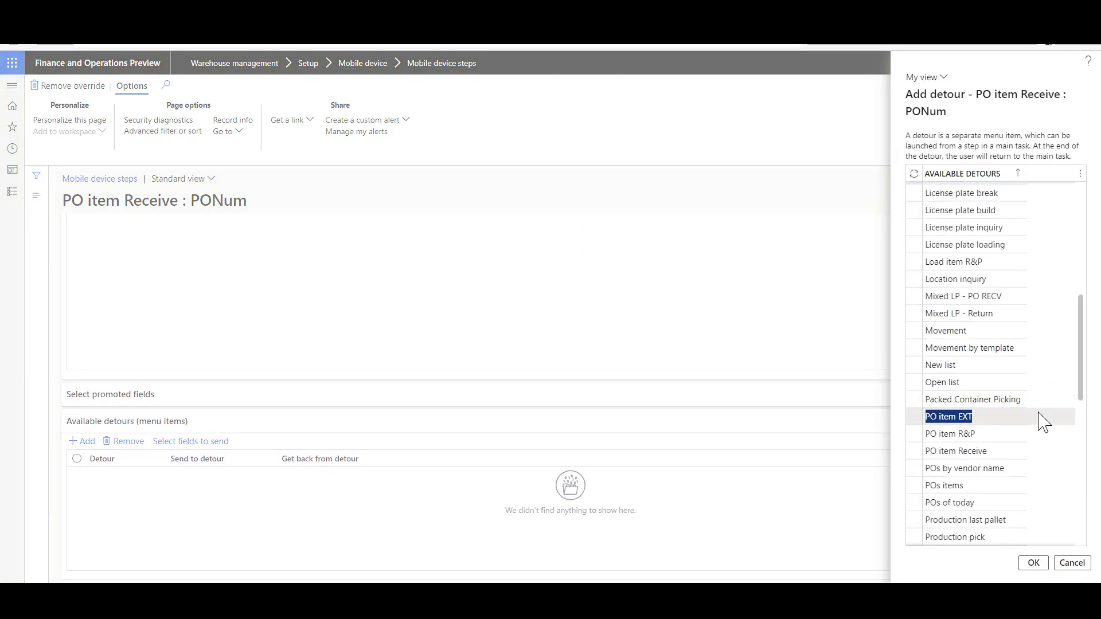
scroll(1041, 422, "down", 3)
left_click(1032, 379)
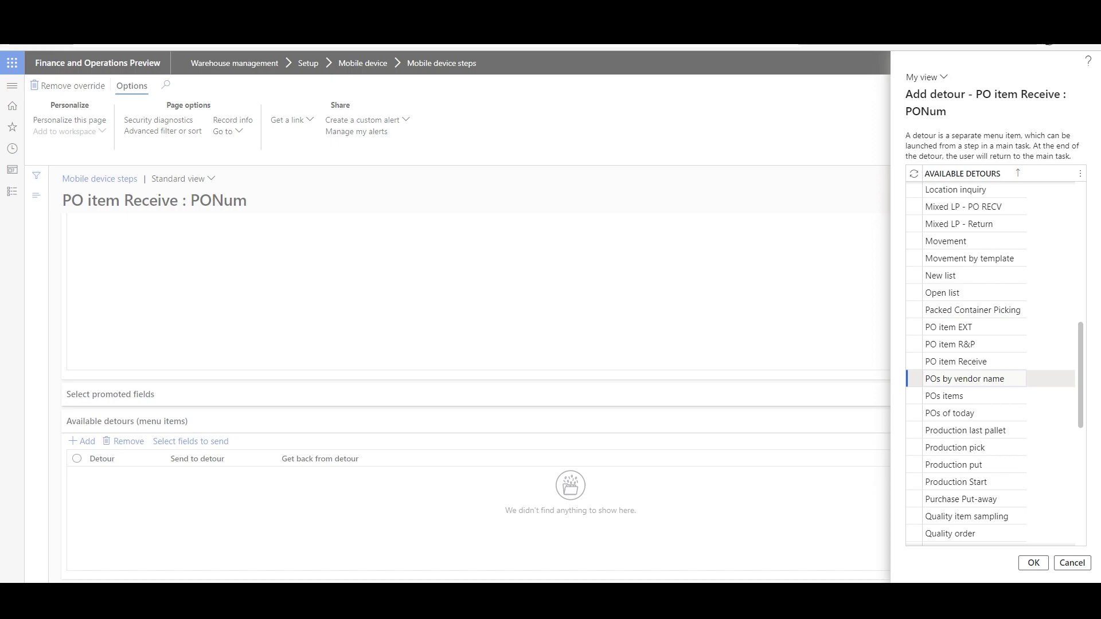
left_click(1034, 562)
Step: Add POs of today as a second available detour of the PONum step
left_click(83, 443)
scroll(988, 399, "down", 5)
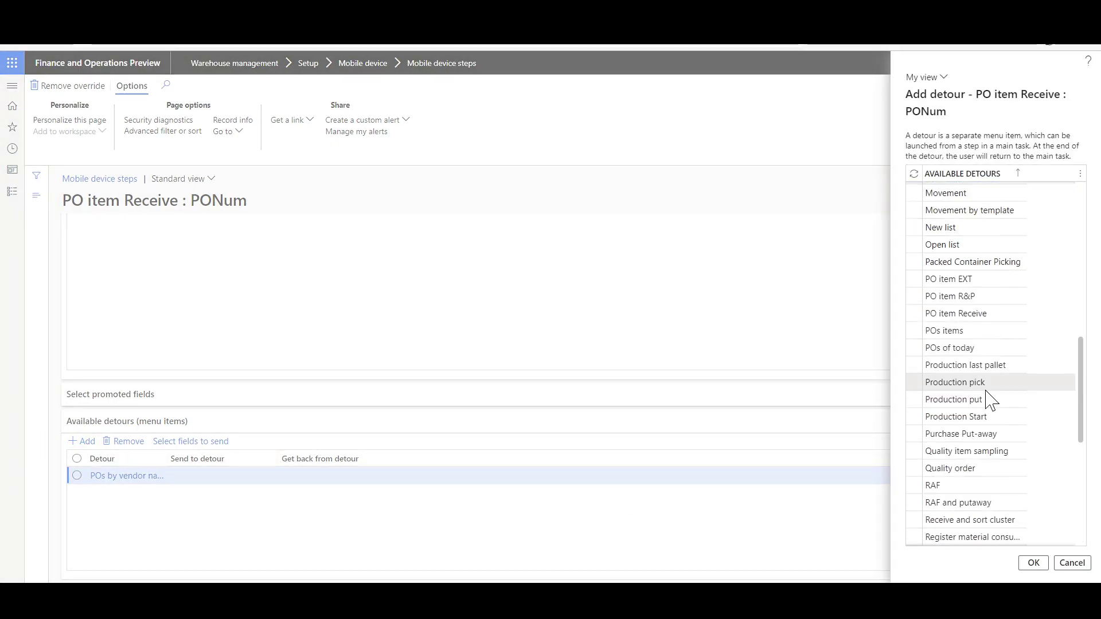
left_click(1013, 348)
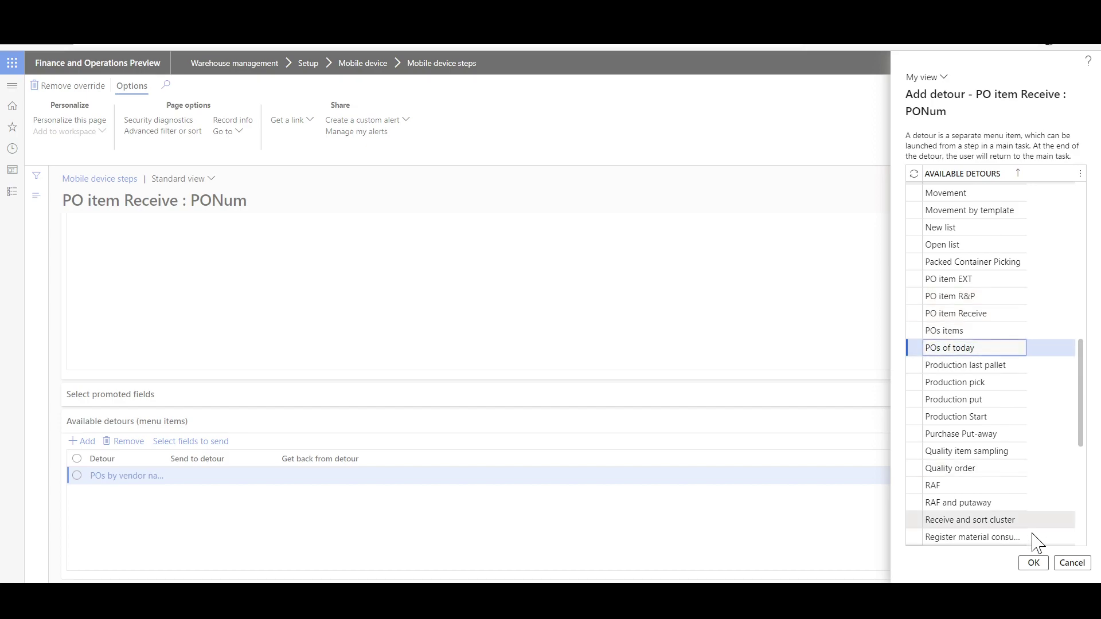
left_click(1034, 562)
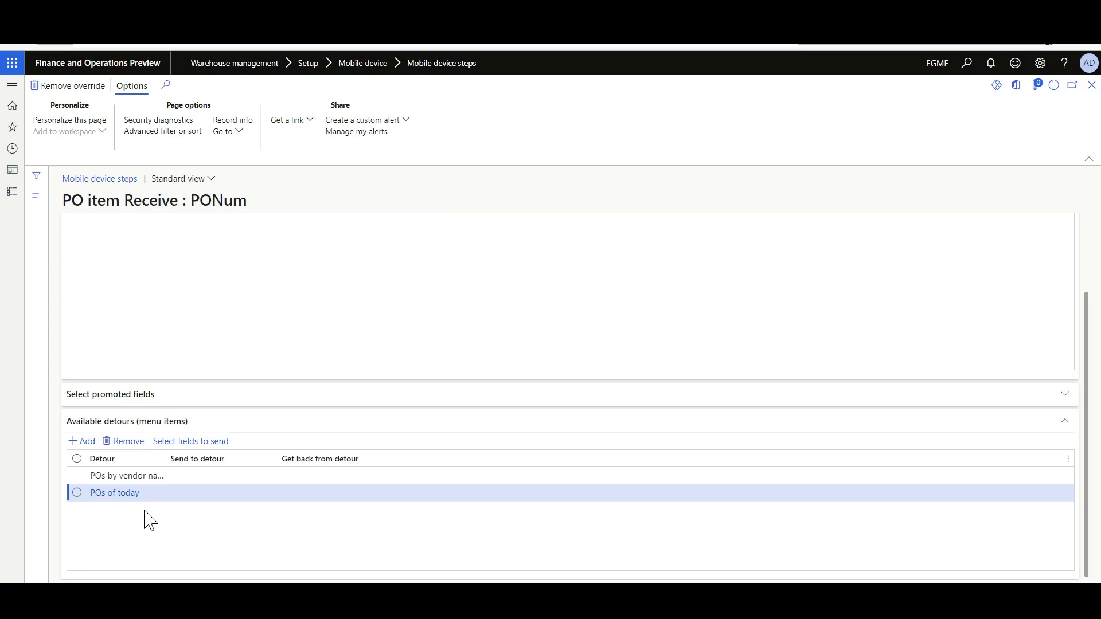
Step: For the POs of today detour, bring back Purchase order into the Purchase order field of PO item Receive
left_click(175, 441)
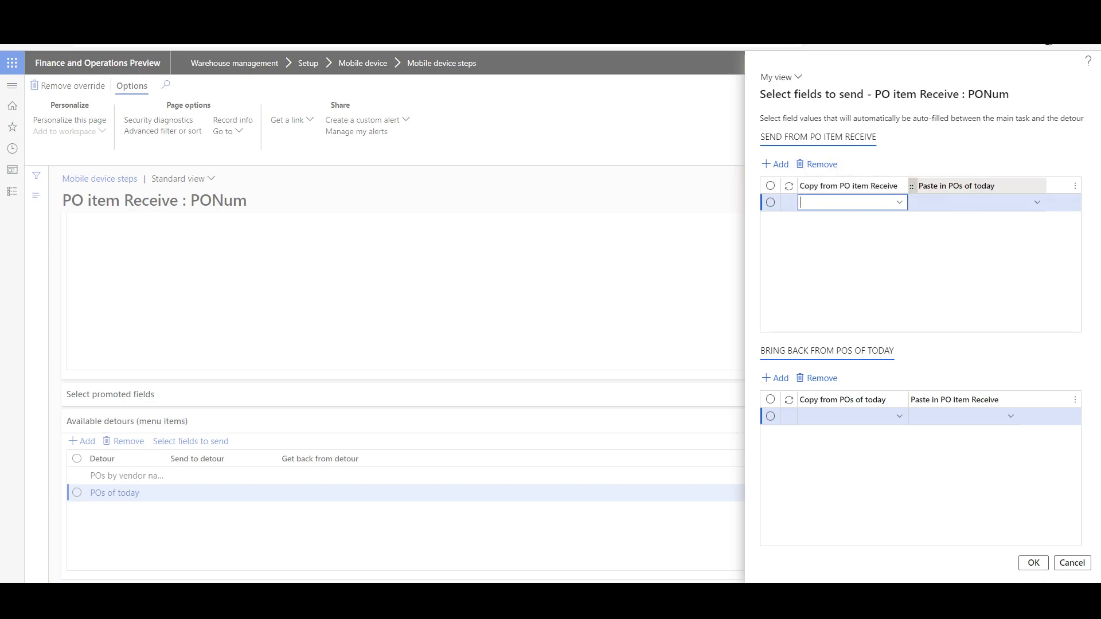
left_click(848, 418)
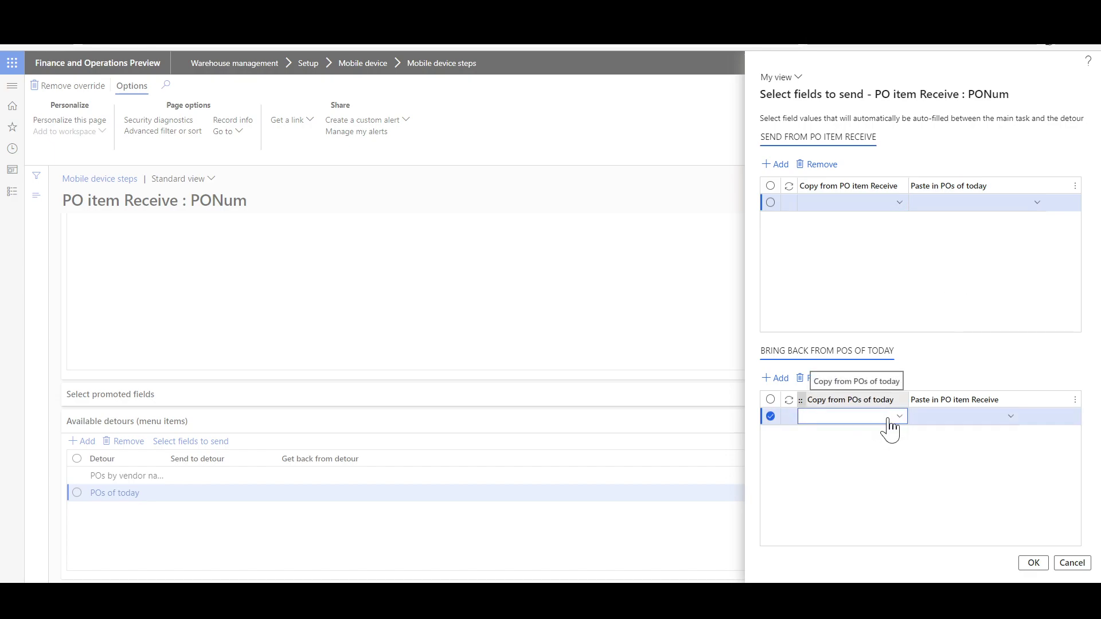
left_click(899, 417)
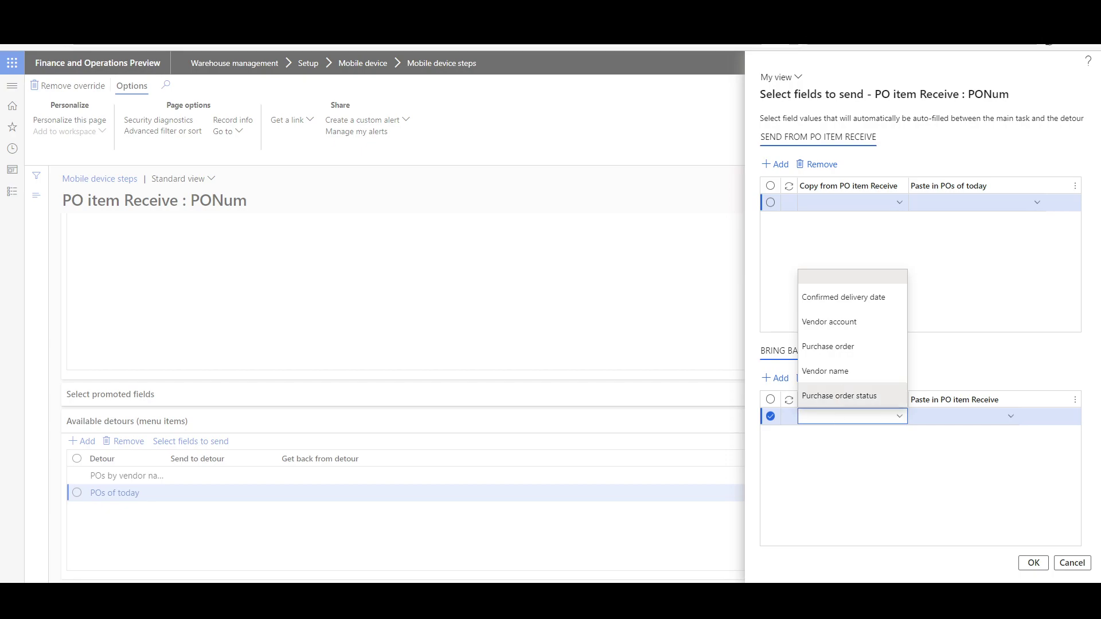
left_click(866, 346)
left_click(973, 420)
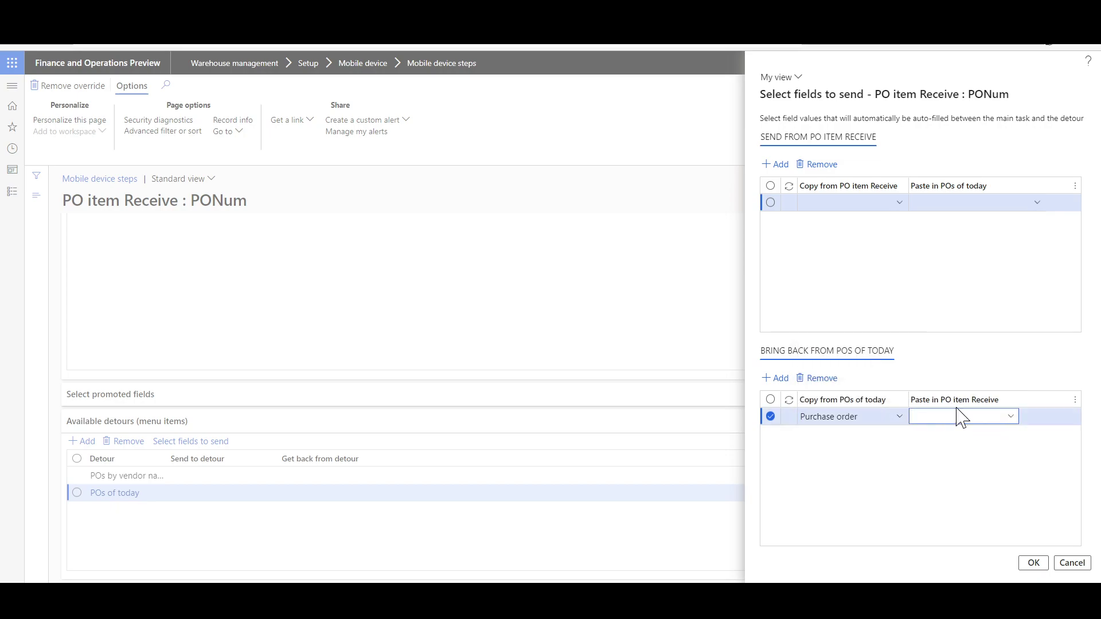
left_click(1011, 418)
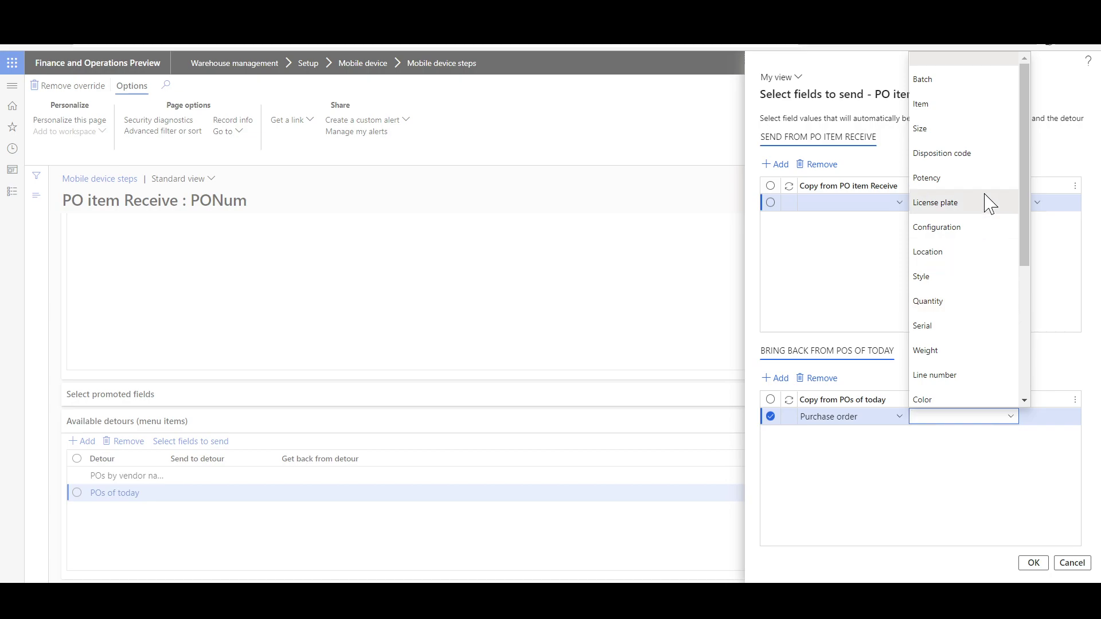
scroll(979, 304, "down", 2)
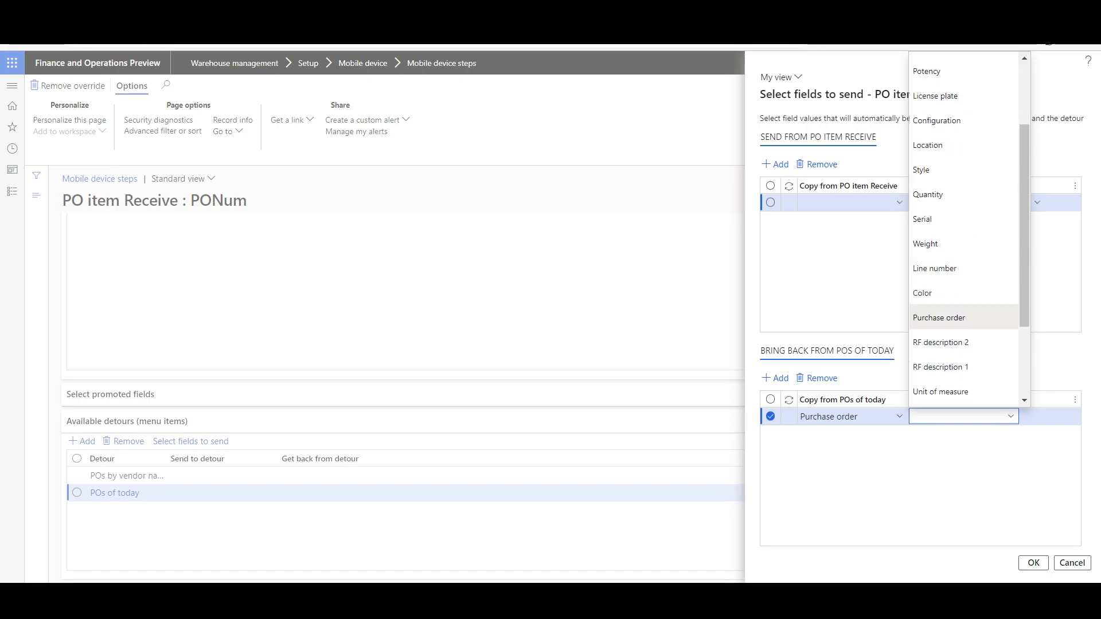
left_click(952, 318)
left_click(1034, 562)
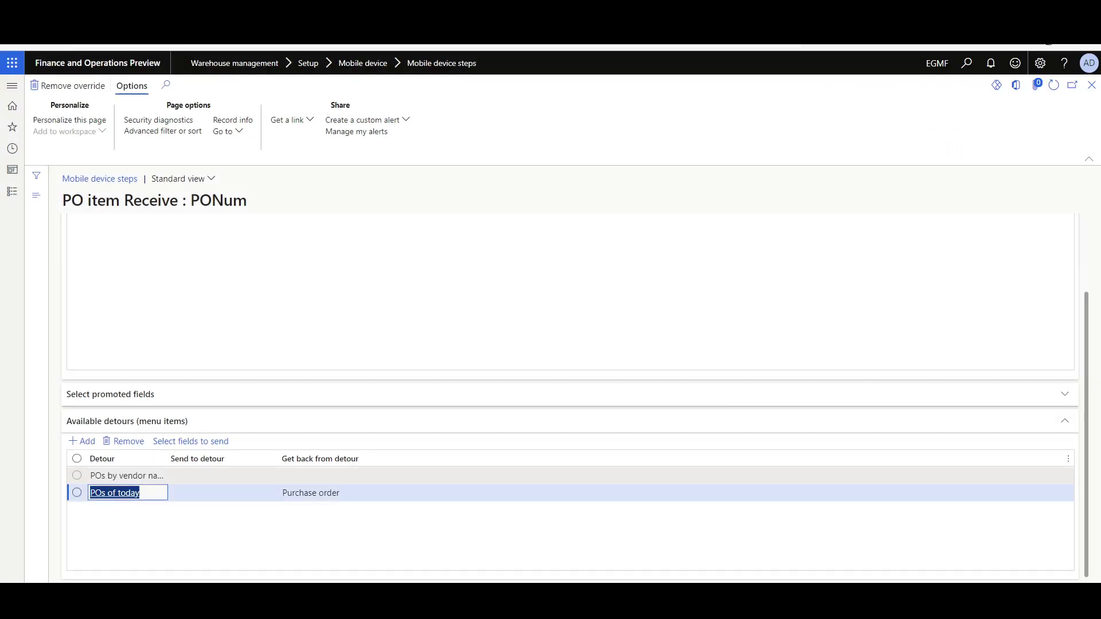
Step: For the POs by vendor name detour, bring back Purchase order into PO item Receive's Purchase order field, and leave the step configuration
left_click(119, 477)
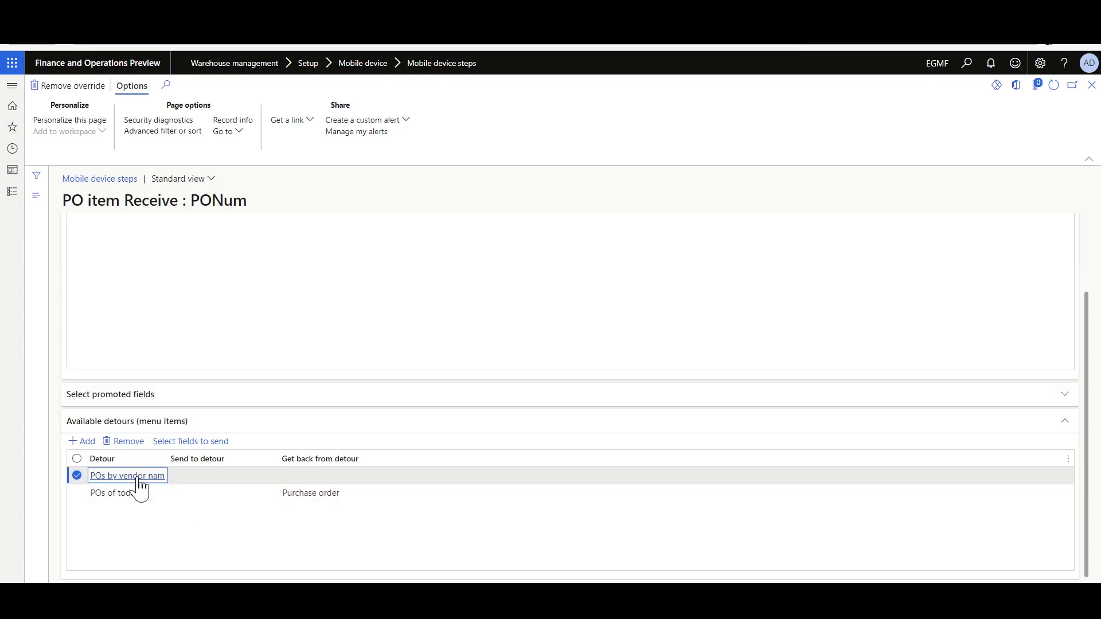
left_click(173, 448)
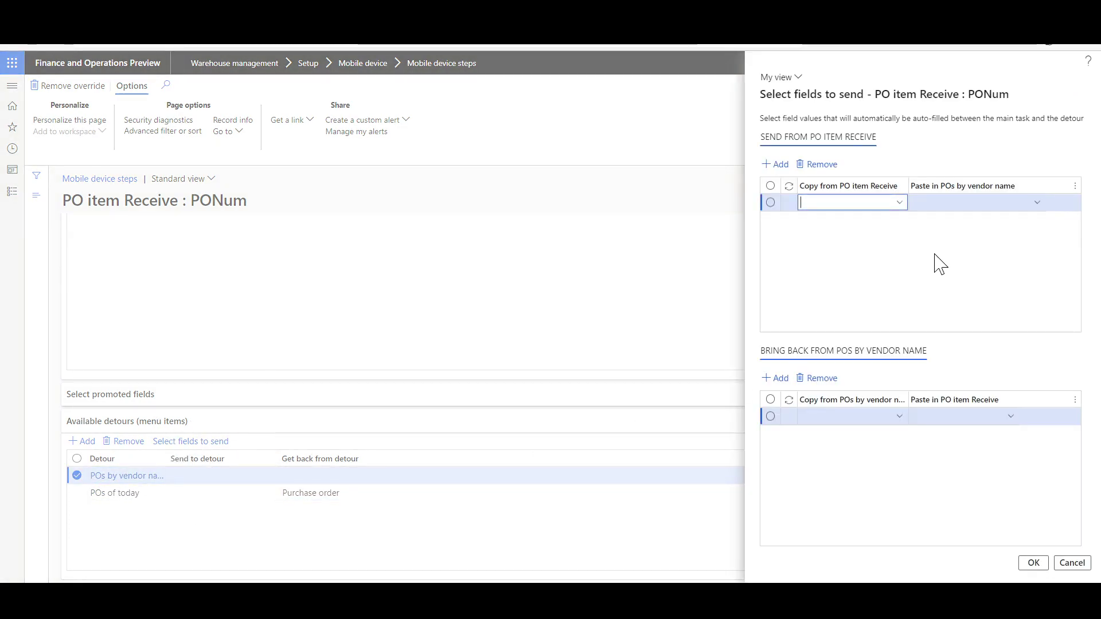
left_click(899, 417)
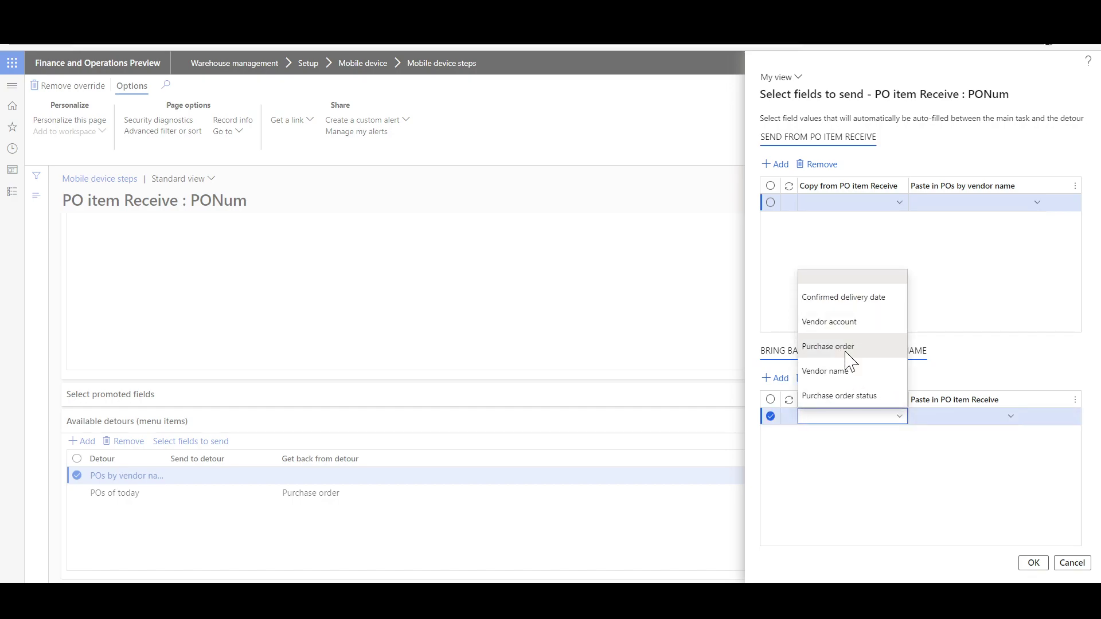
left_click(847, 351)
left_click(1007, 417)
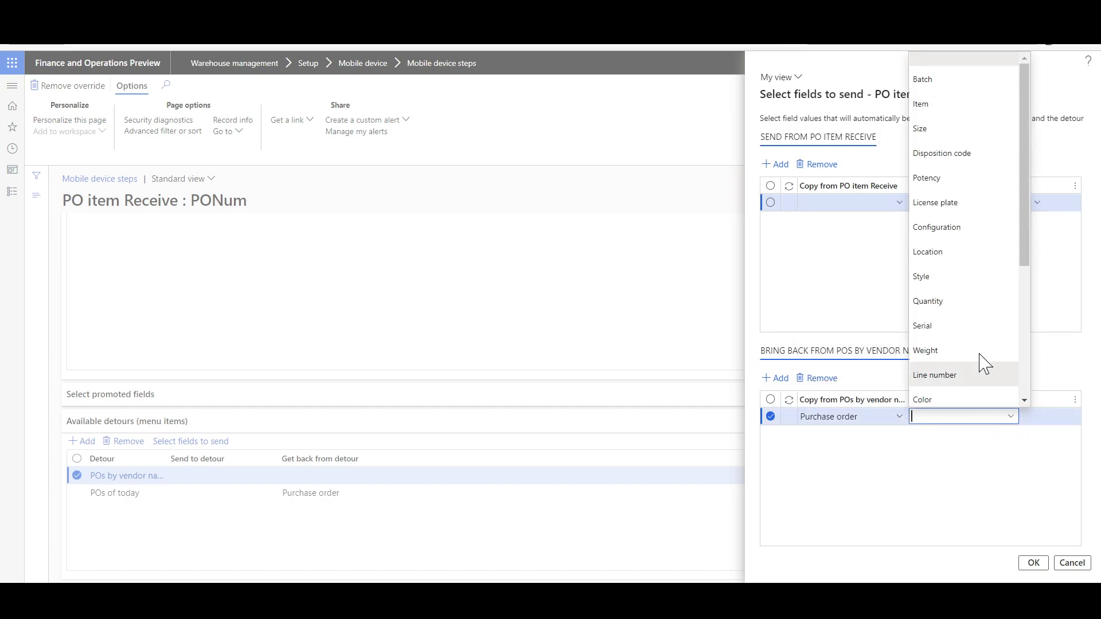
scroll(971, 316, "down", 3)
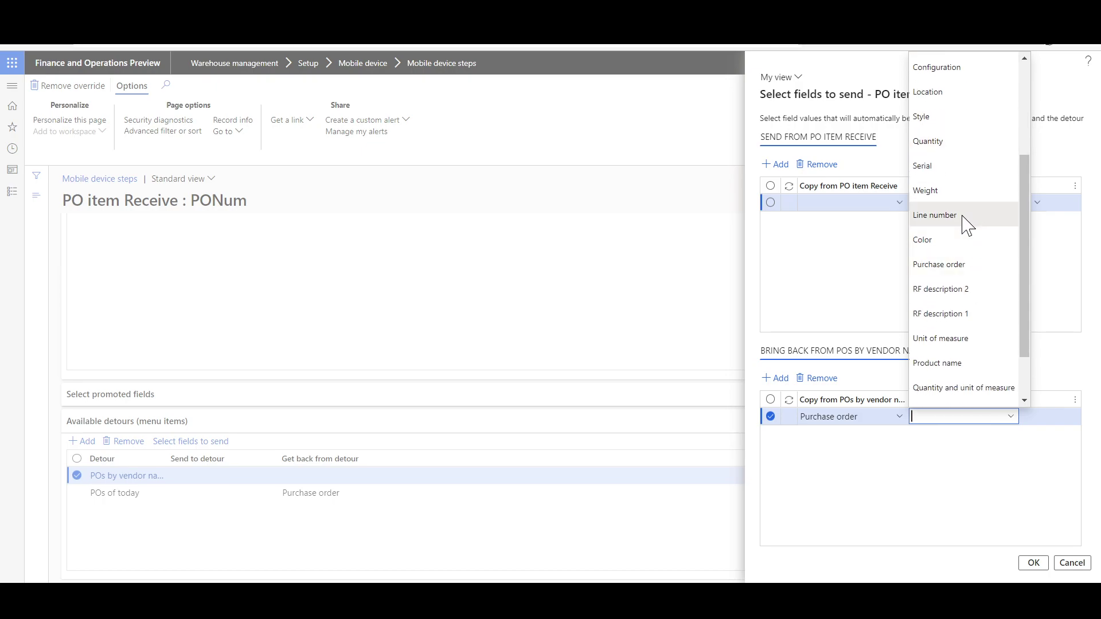
left_click(952, 265)
left_click(1032, 565)
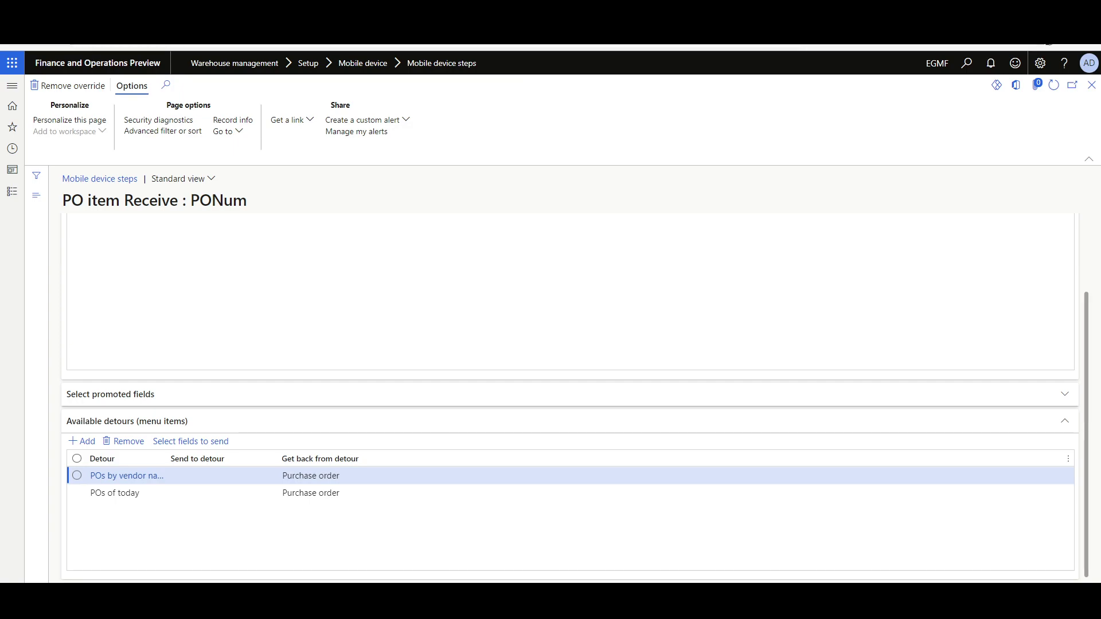
key("Escape")
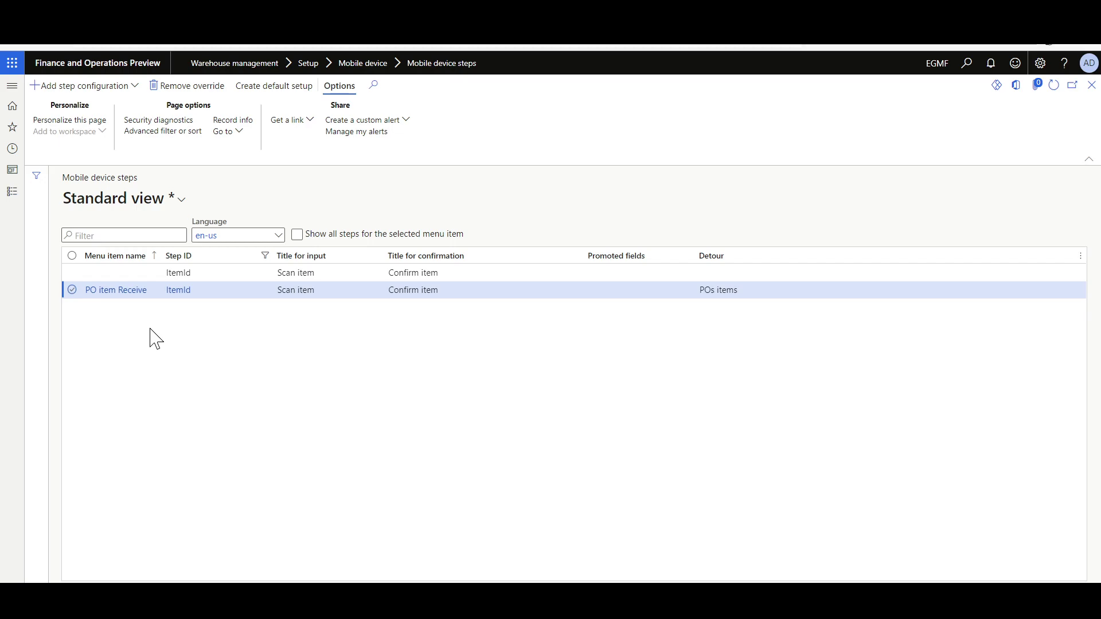
Step: Examine the fields sent to and brought back from the POs items detour on PO item Receive's ItemId step
left_click(109, 294)
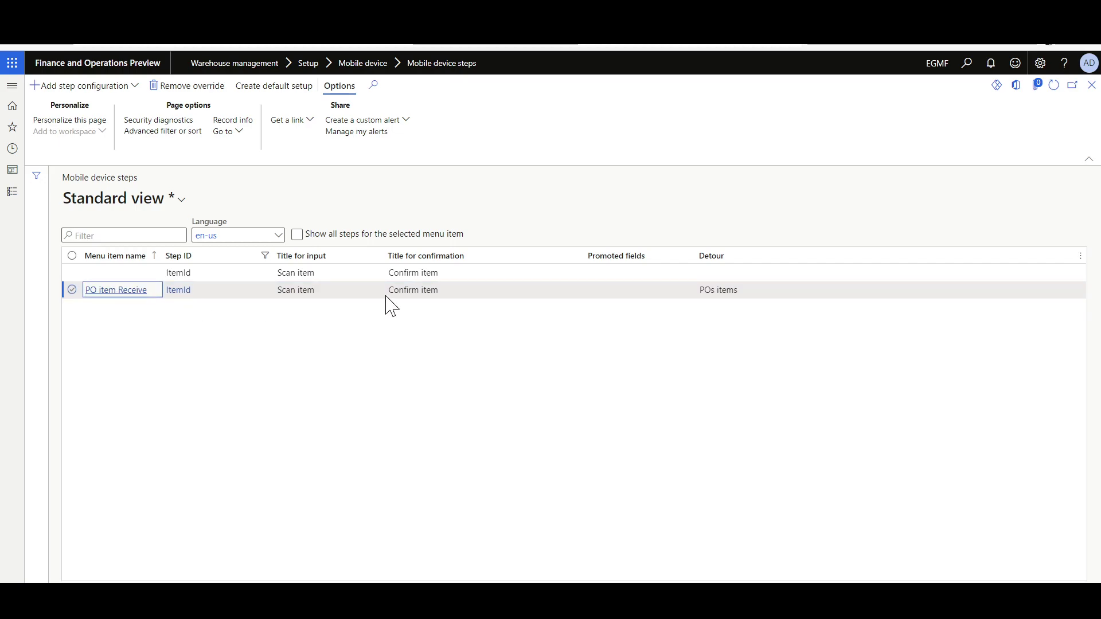
left_click(118, 292)
scroll(347, 453, "down", 3)
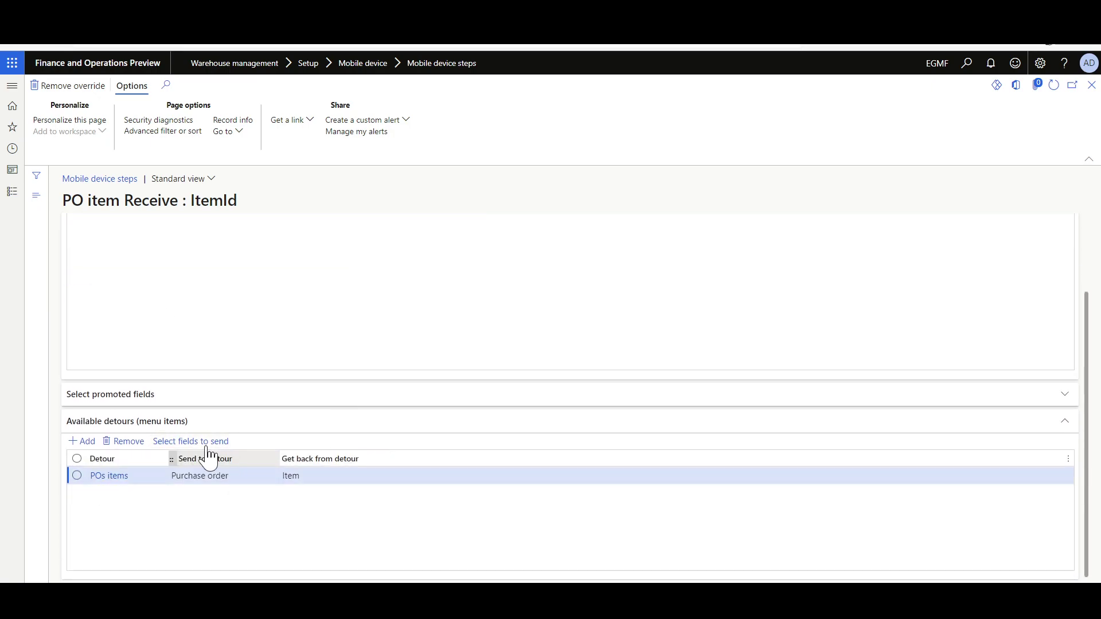
left_click(191, 445)
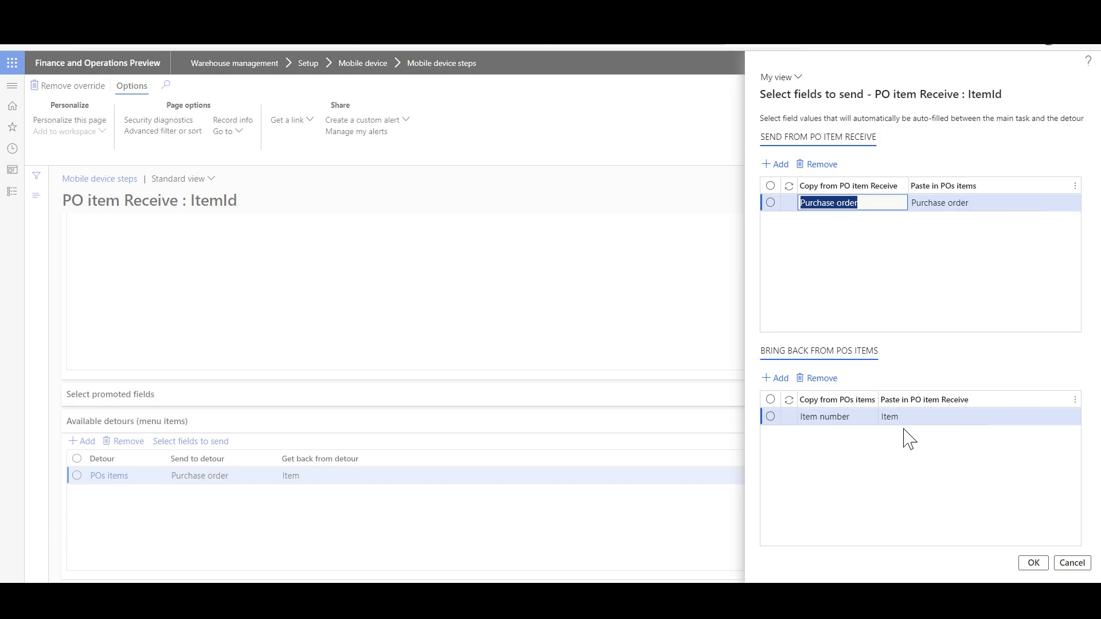
left_click(1033, 562)
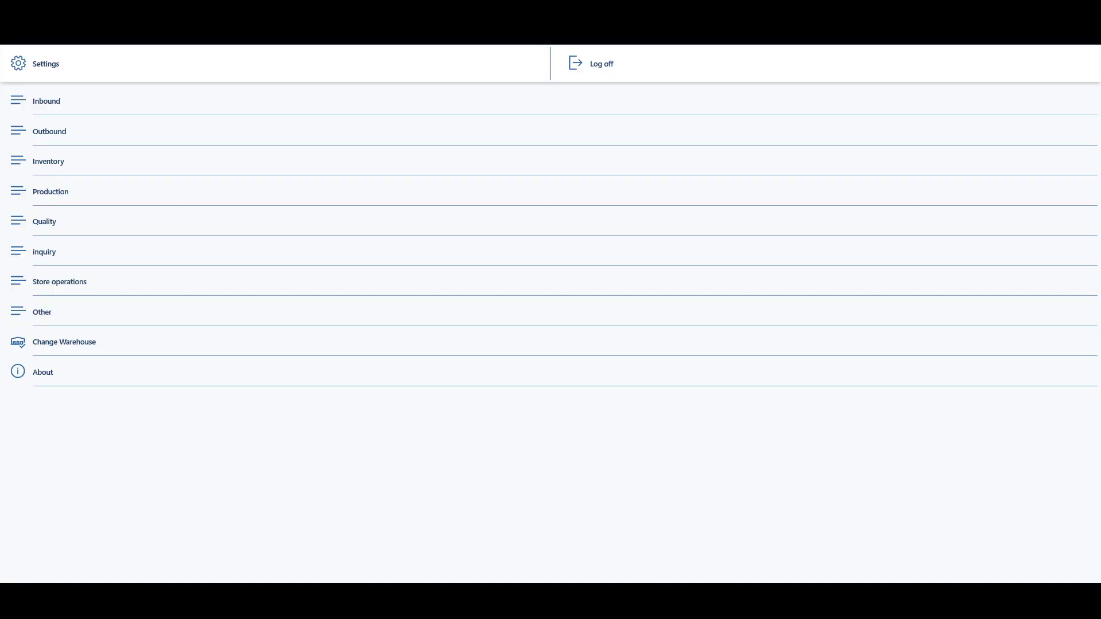
Step: Switch to the Warehouse Management app and start Purchase order item receiving from the inbound purchase order menu
left_click(83, 113)
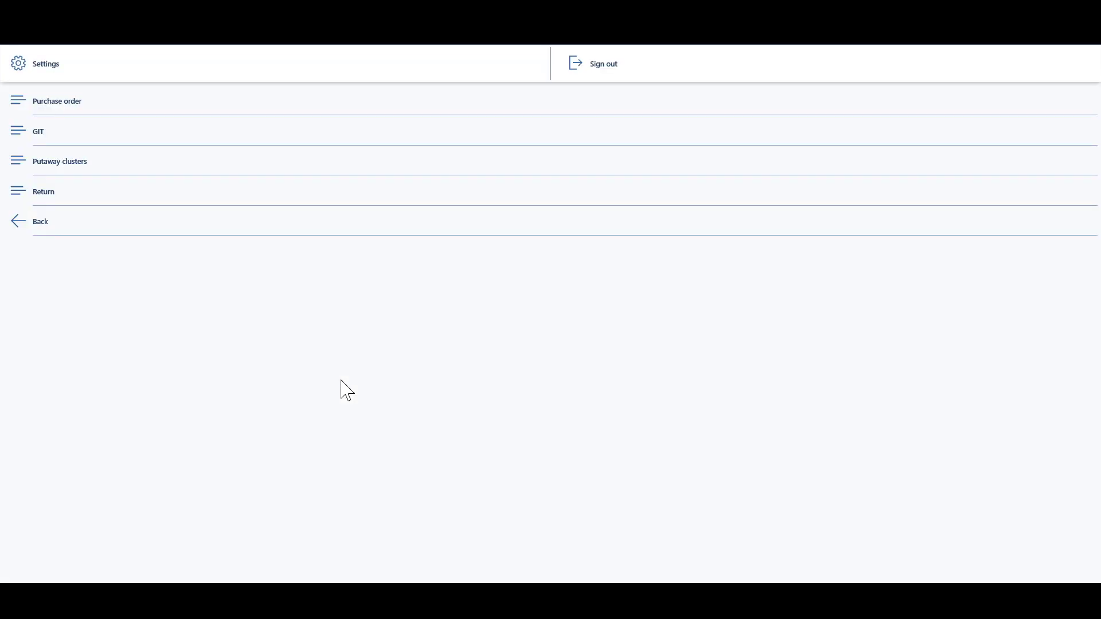
left_click(120, 113)
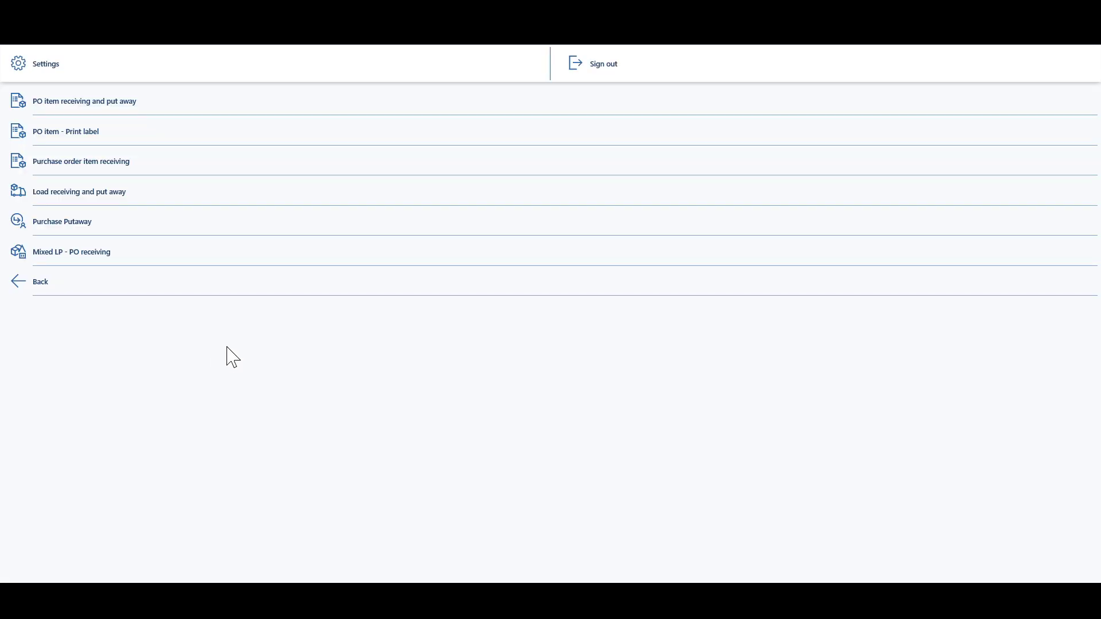
left_click(94, 165)
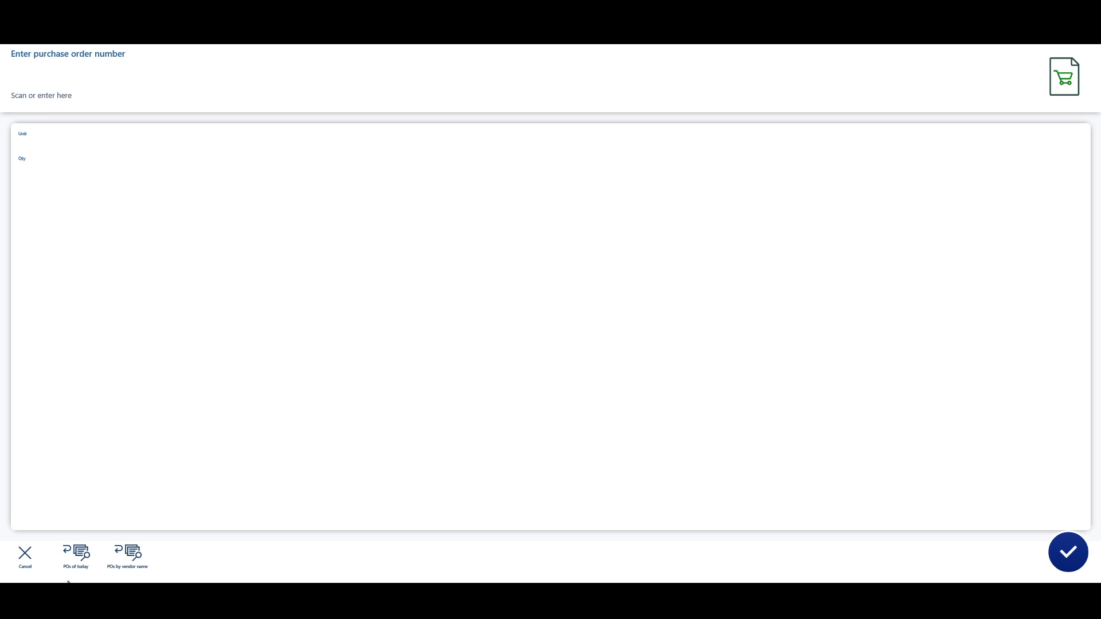
Step: Look up orders through the POs by vendor name detour with a wildcard on the vendor's surname, and confirm the first listed order
left_click(132, 559)
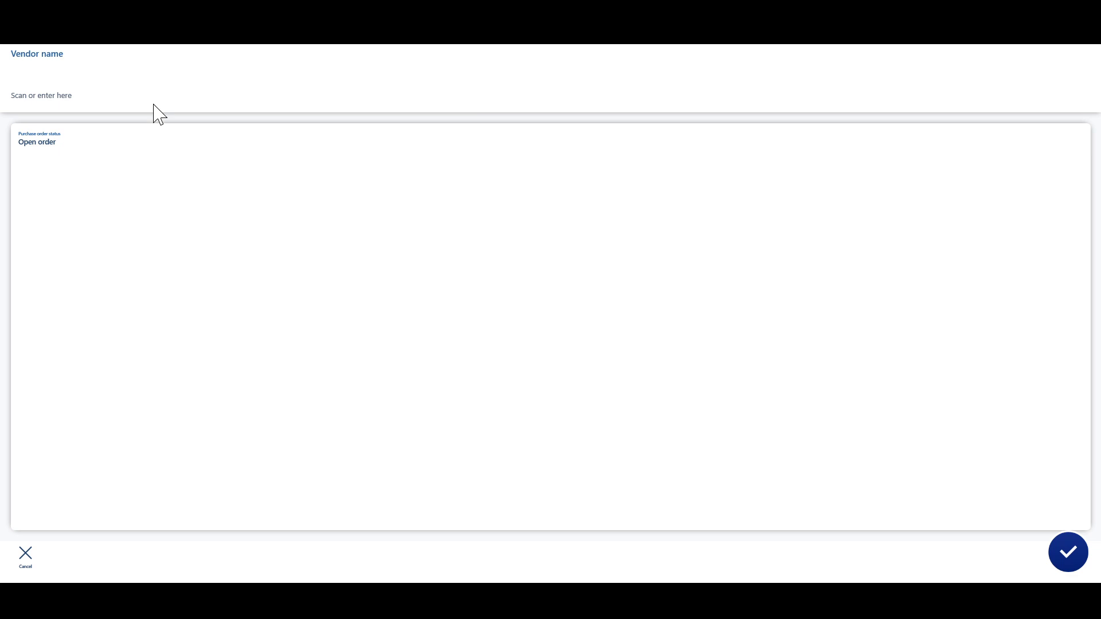
left_click(89, 58)
type("*")
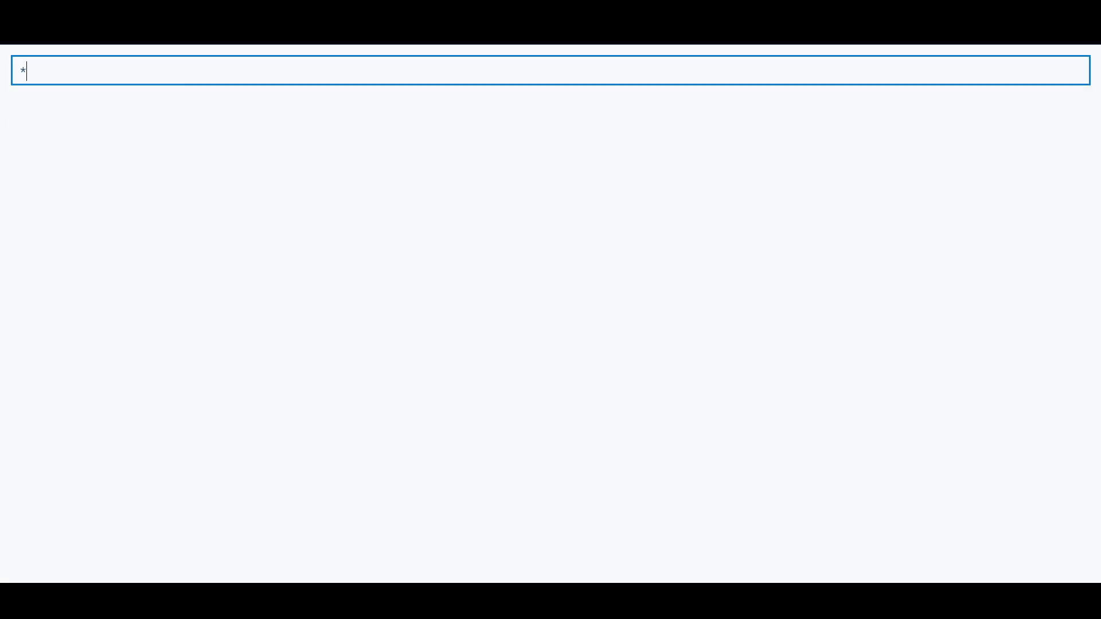
type("shoman*")
key("Return")
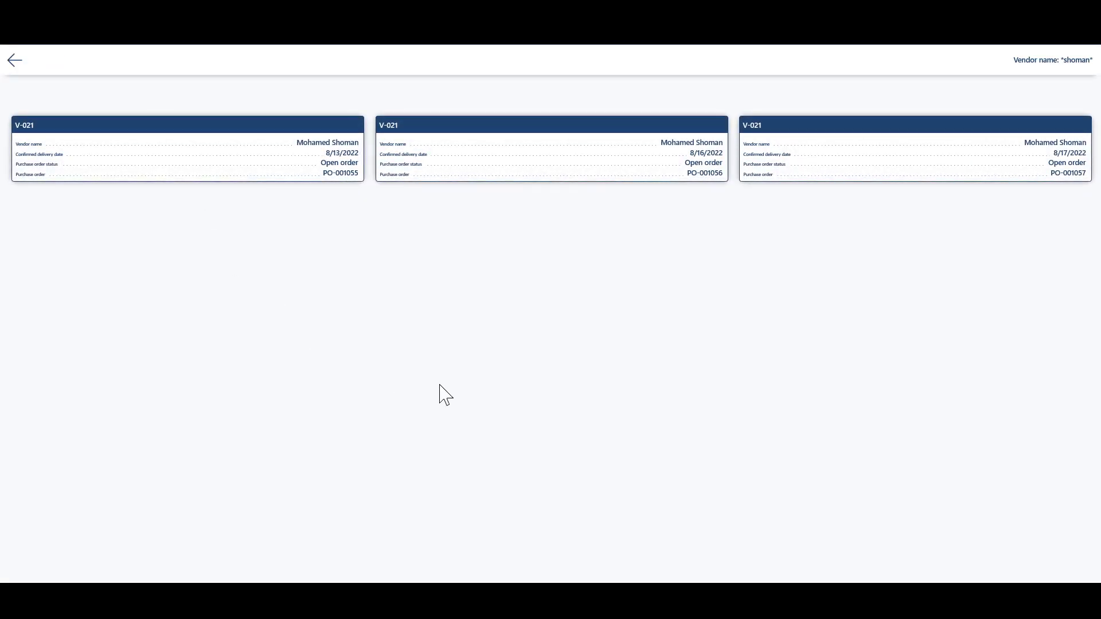
left_click(131, 159)
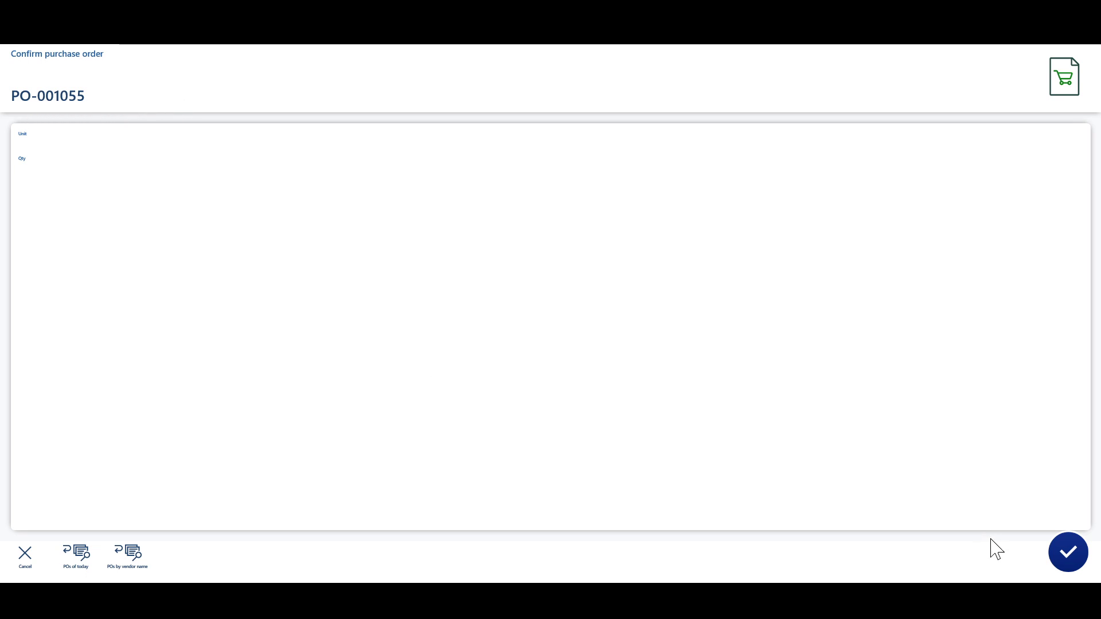
left_click(1068, 553)
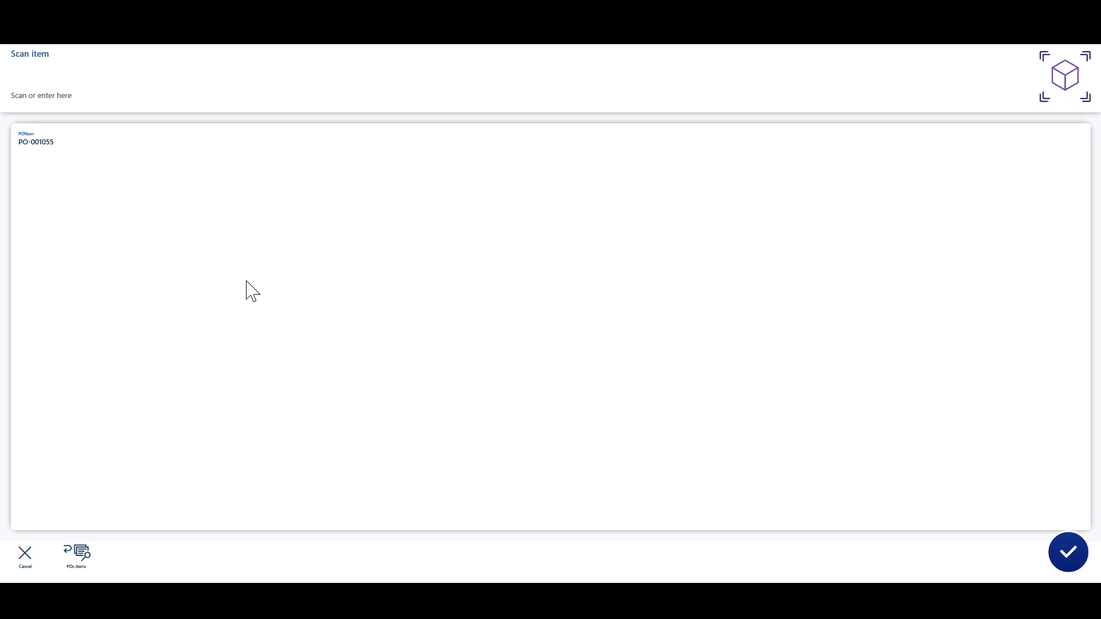
Step: Look up the order's lines through the POs items detour and confirm item 10002 for receiving
left_click(79, 554)
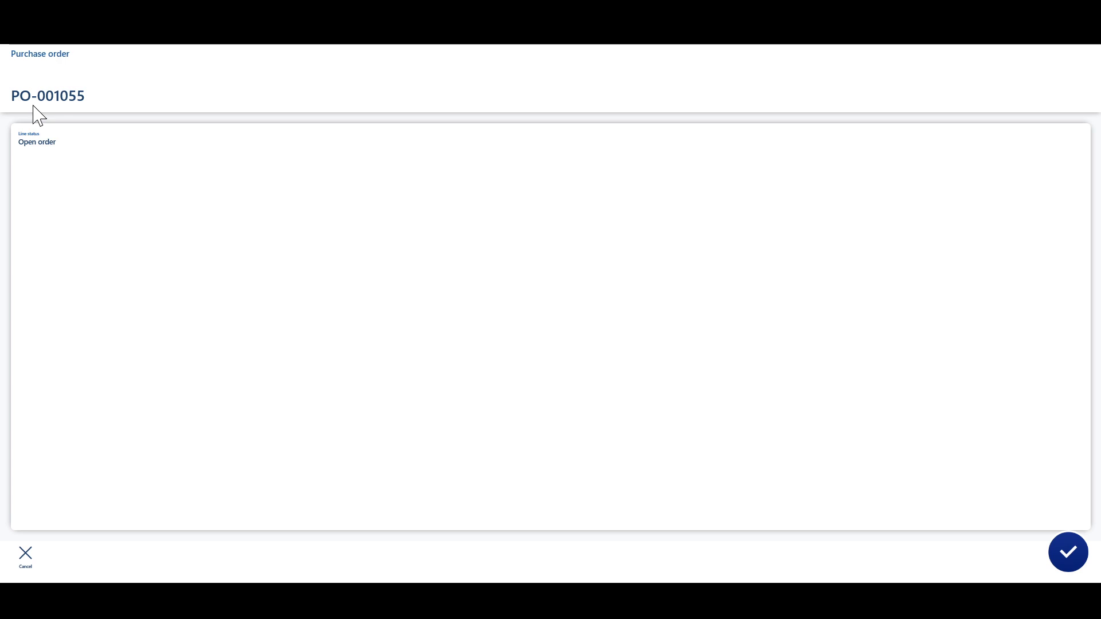
left_click(1082, 558)
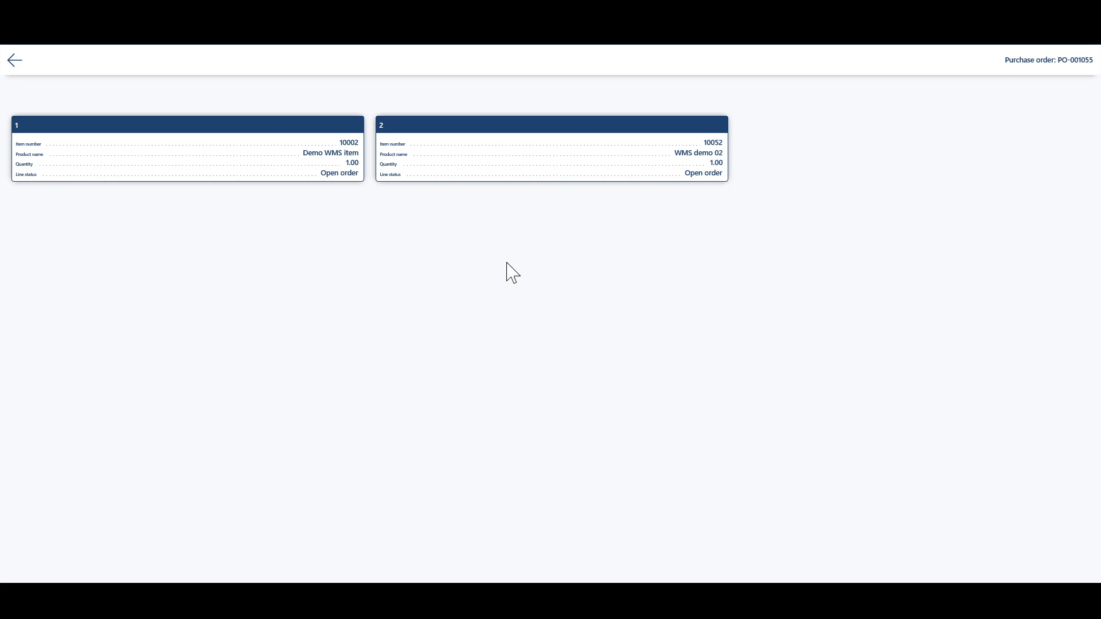
left_click(150, 155)
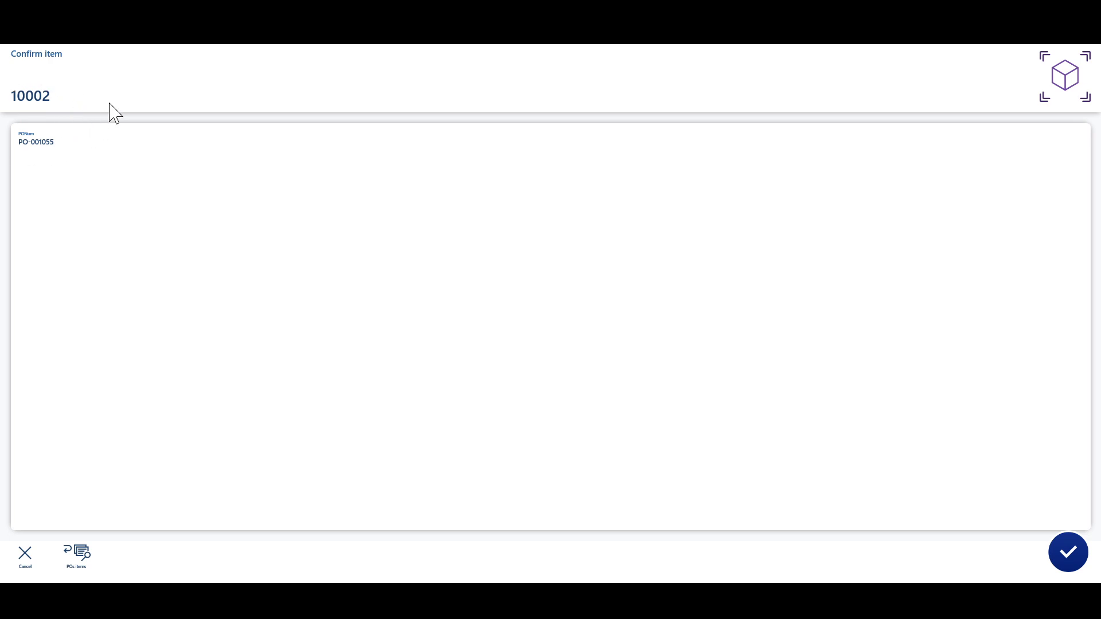
left_click(1069, 552)
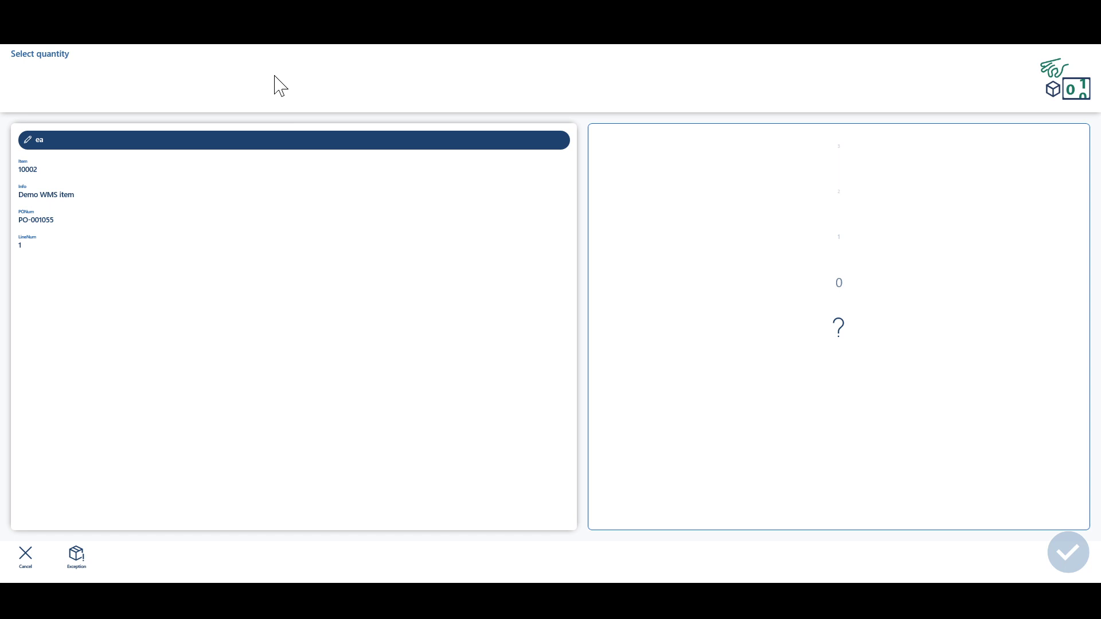
Step: Set the received quantity to 1 and confirm the receipt values
type("1")
key("Return")
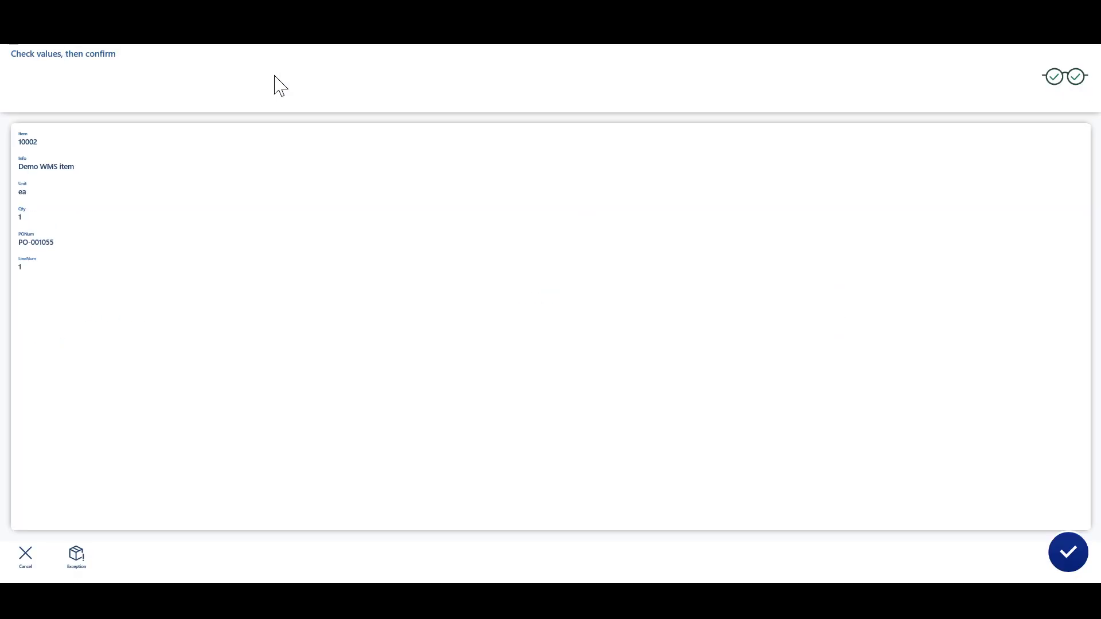
left_click(1068, 554)
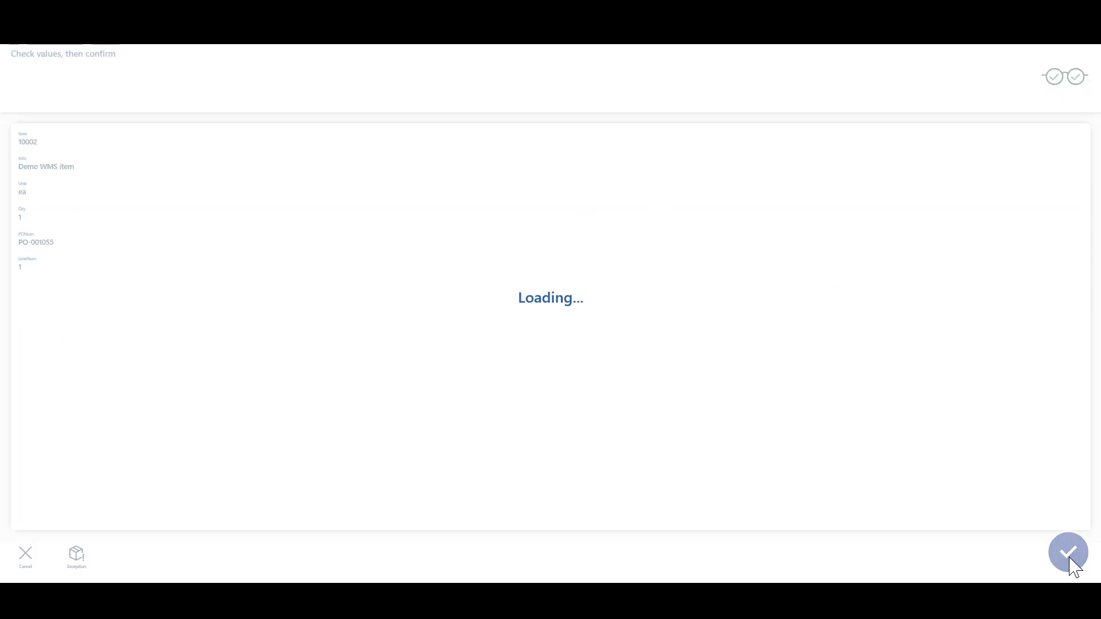